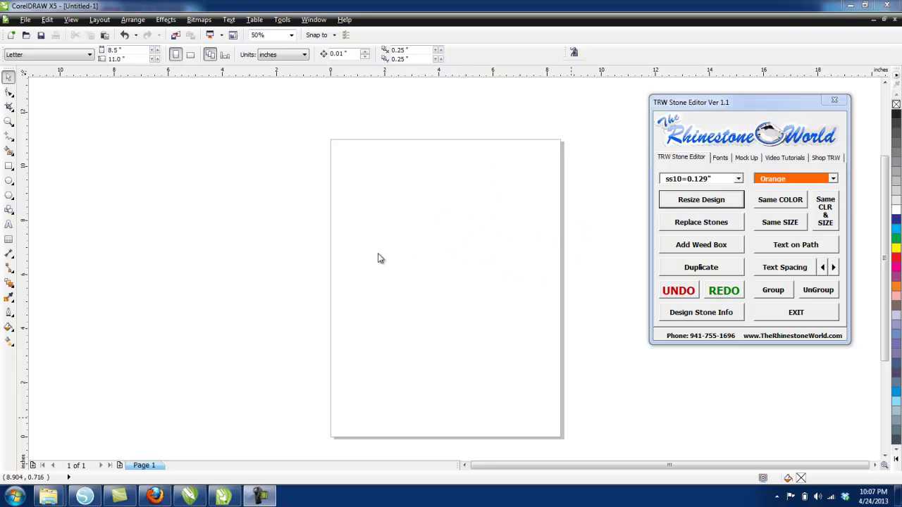
Step: Add the artistic text "A" near the upper middle of the page and enlarge it
{"action": "left_click", "coordinate": [9, 225]}
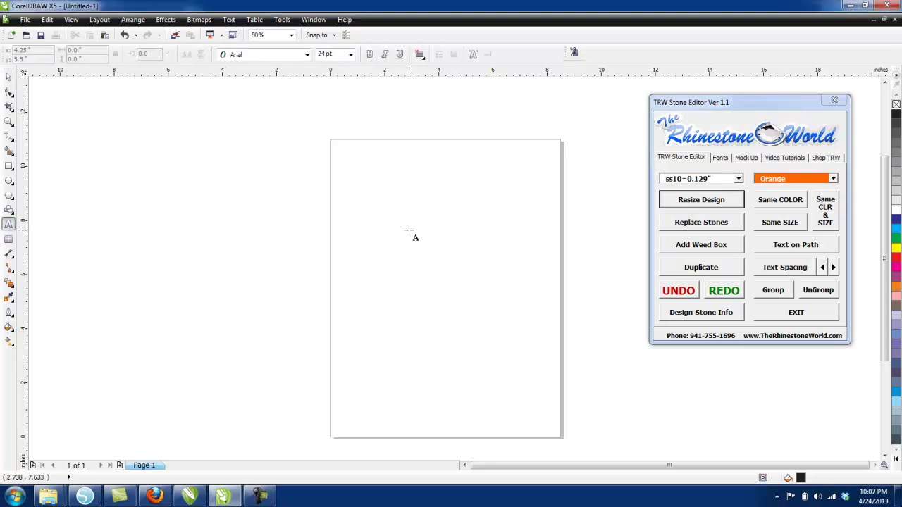
{"action": "left_click", "coordinate": [417, 213]}
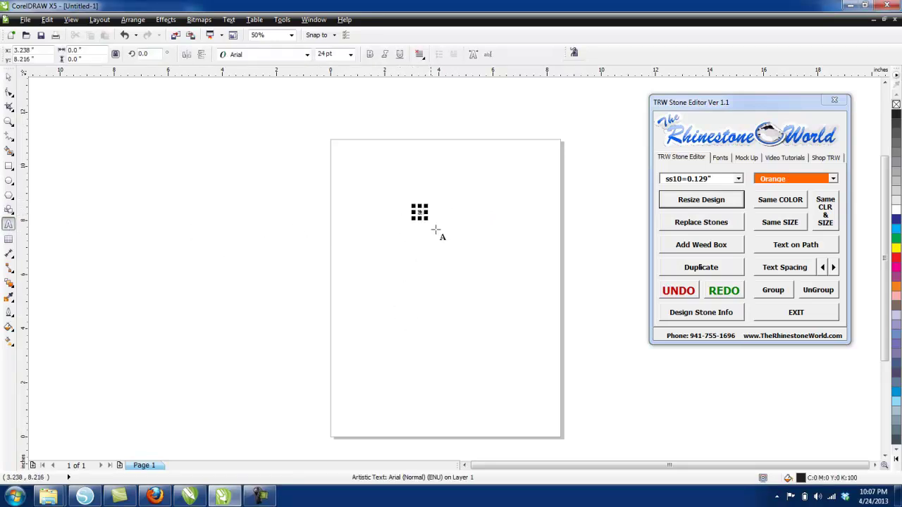
{"action": "type", "text": "A"}
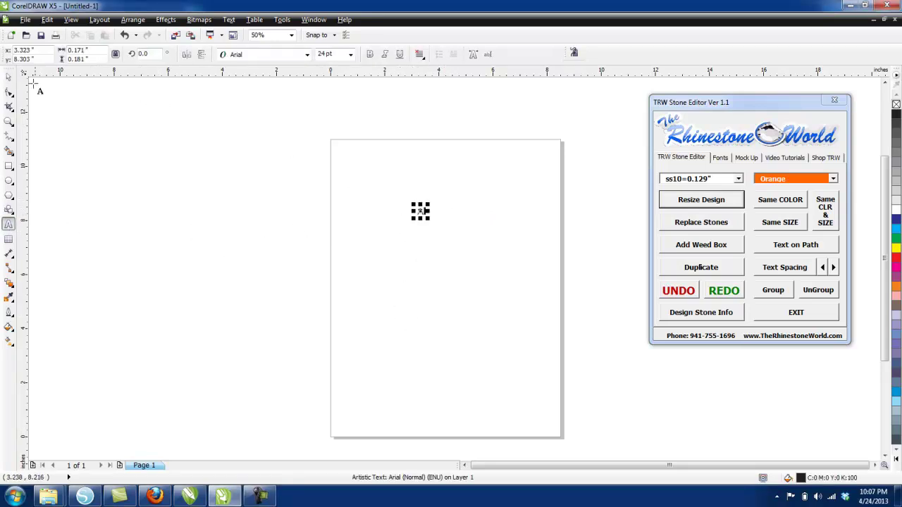
{"action": "left_click", "coordinate": [9, 77]}
{"action": "left_click_drag", "start_coordinate": [428, 221], "coordinate": [465, 231]}
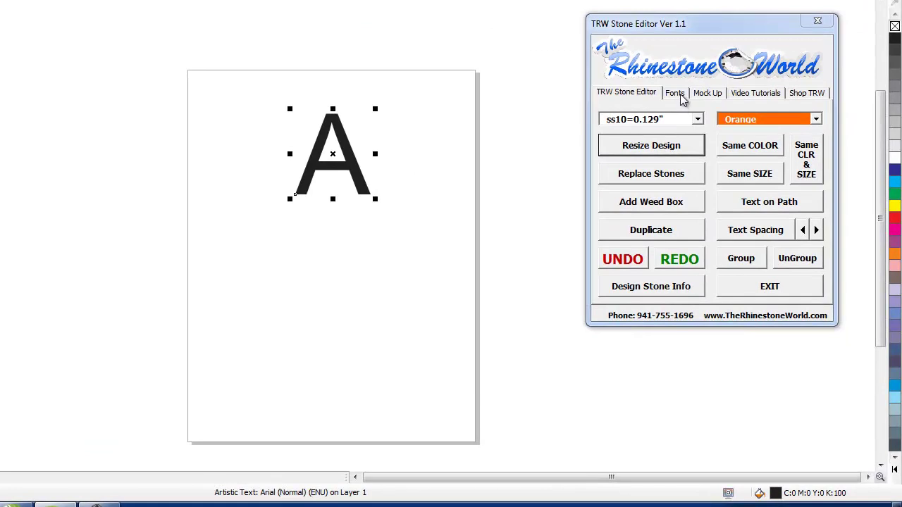
Step: Apply the TRW Mom Sport Pack 1 RFF font to the letter and centre the BASEBALL lettering across the page top
{"action": "left_click", "coordinate": [678, 95]}
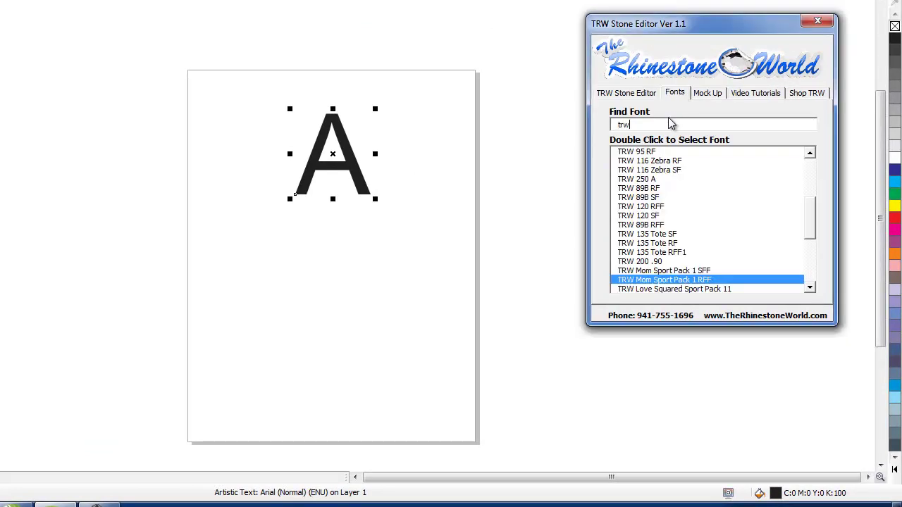
{"action": "double_click", "coordinate": [684, 280]}
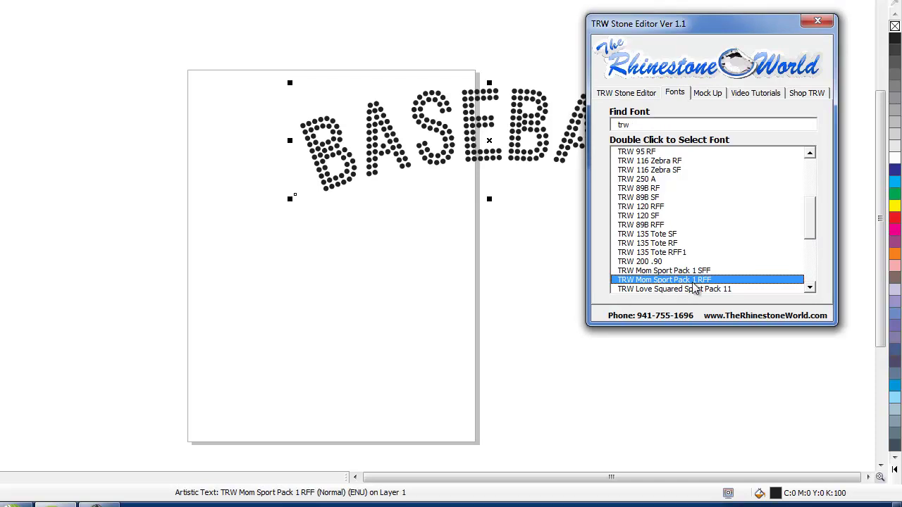
{"action": "left_click_drag", "start_coordinate": [519, 160], "coordinate": [352, 151]}
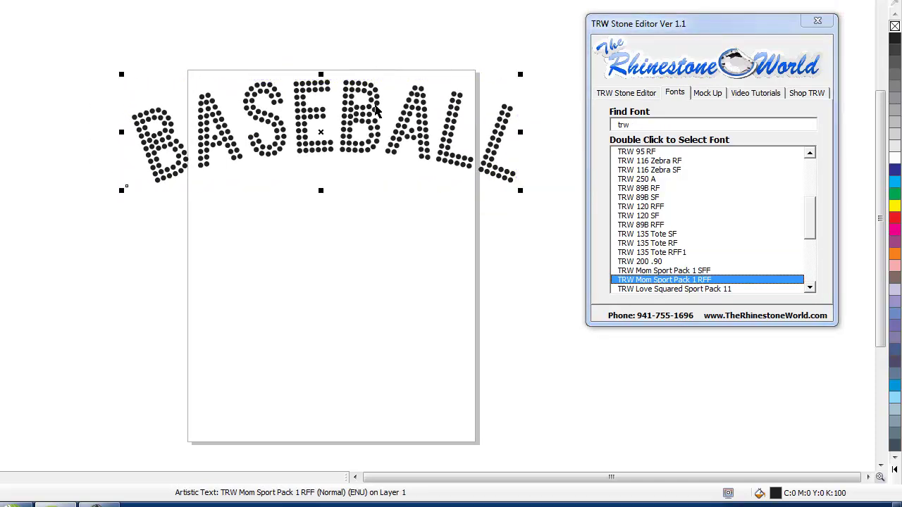
{"action": "left_click", "coordinate": [610, 100]}
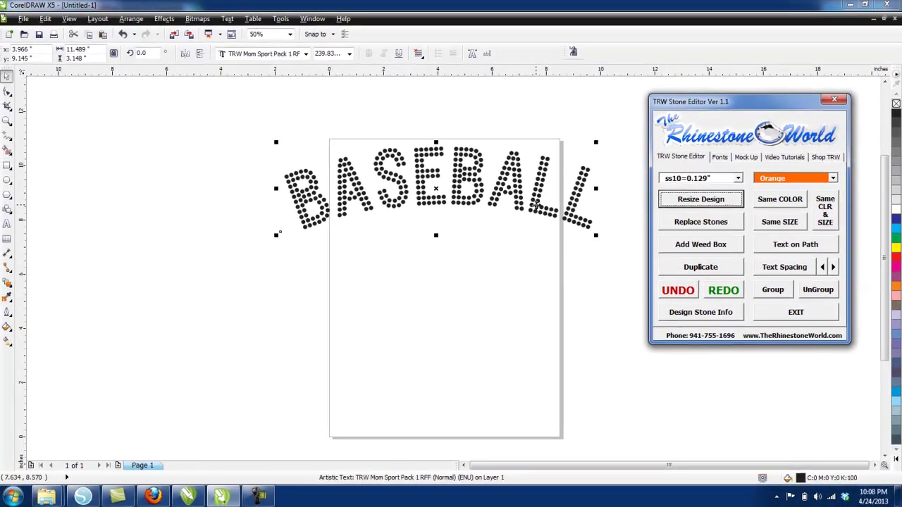
Step: Place a copy of the BASEBALL lettering lower on the page and retype the copy as MOM in the solid-filled characters
{"action": "left_click_drag", "start_coordinate": [541, 204], "coordinate": [305, 356]}
{"action": "right_click", "coordinate": [534, 362]}
{"action": "double_click", "coordinate": [577, 353]}
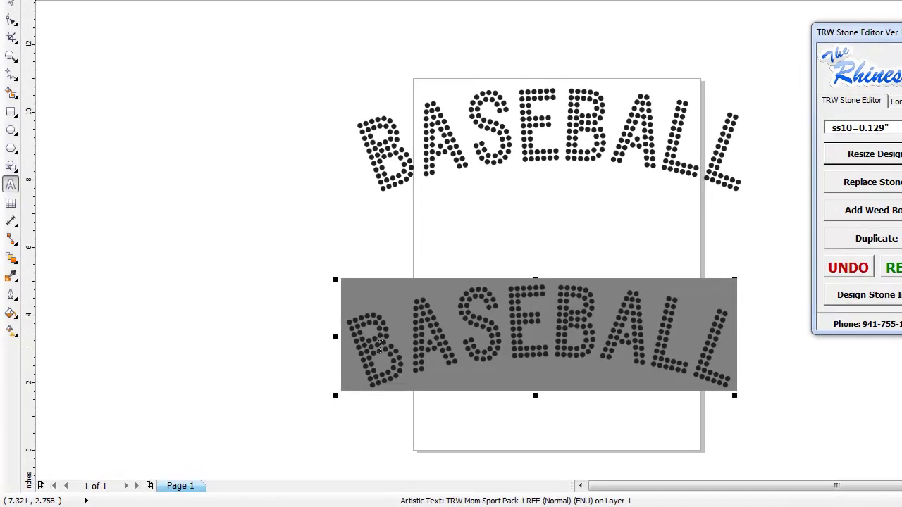
{"action": "type", "text": "Mo"}
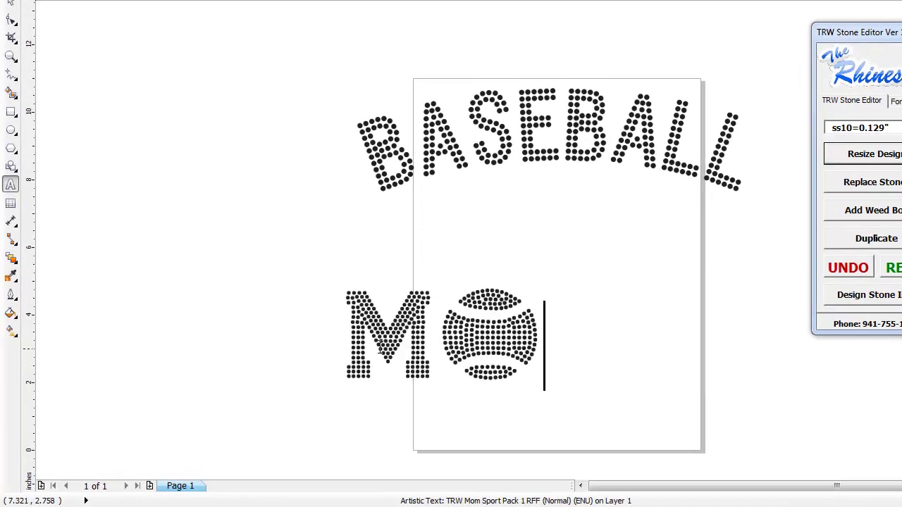
{"action": "type", "text": "M"}
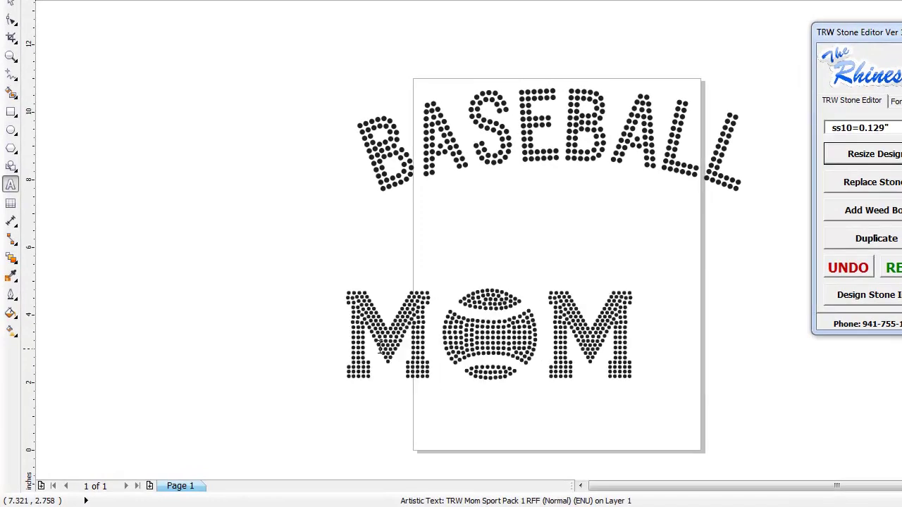
Step: Replace the solid-filled MOM lettering with MOM in the font's outline characters
{"action": "key", "text": "BackSpace"}
{"action": "key", "text": "BackSpace"}
{"action": "key", "text": "BackSpace"}
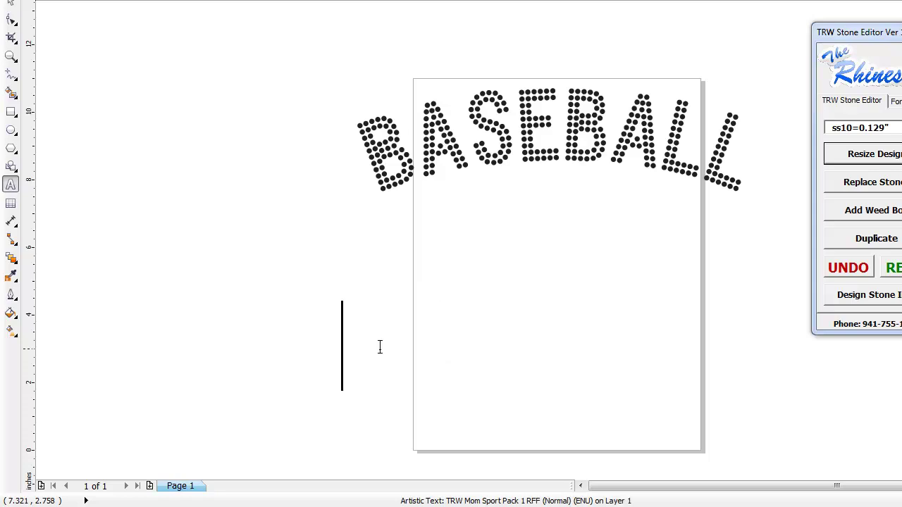
{"action": "type", "text": "MoM"}
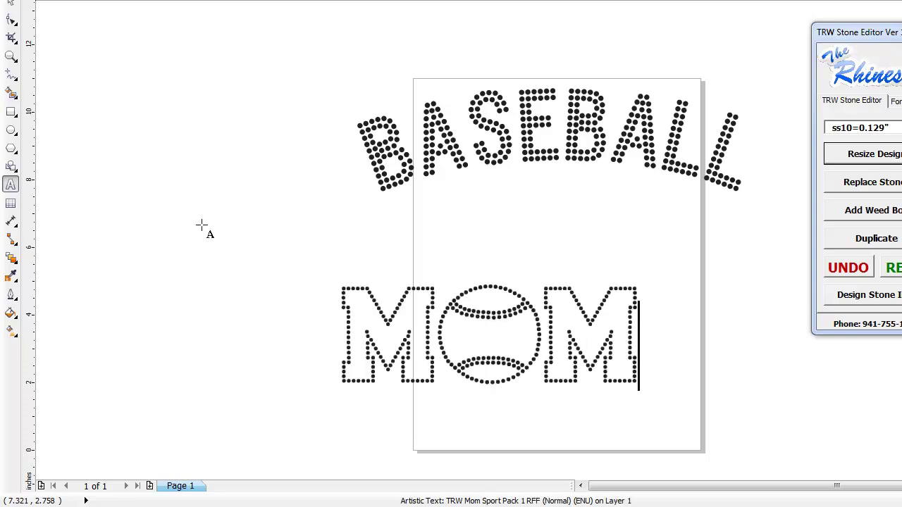
Step: Tighten the spacing of the outline MOM lettering and duplicate it
{"action": "left_click", "coordinate": [11, 4]}
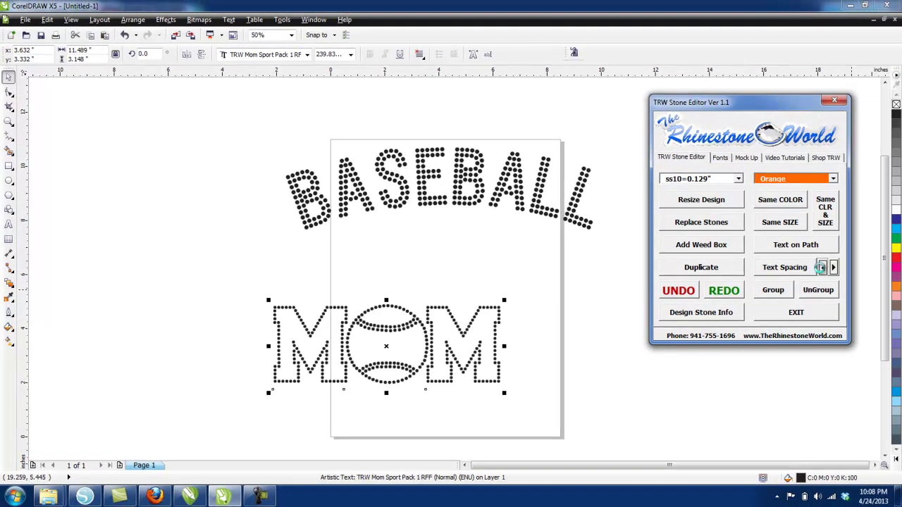
{"action": "left_click", "coordinate": [820, 267]}
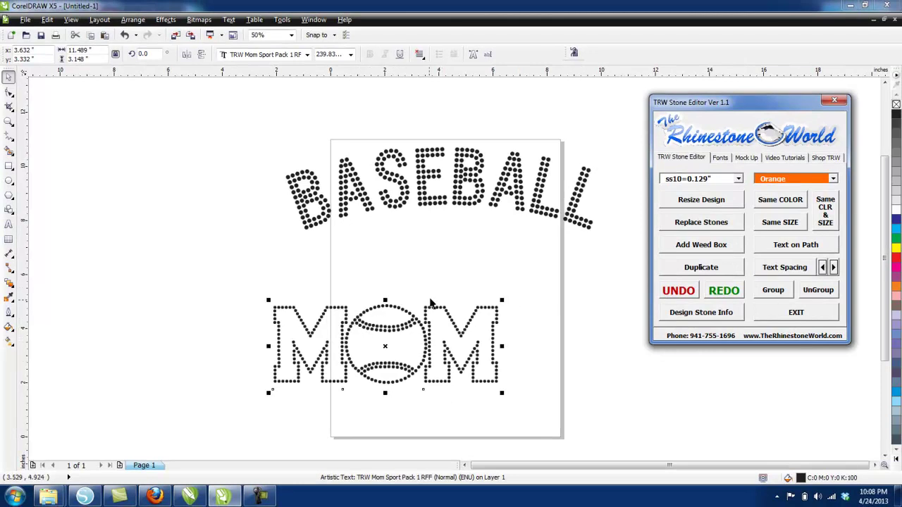
{"action": "left_click", "coordinate": [678, 270]}
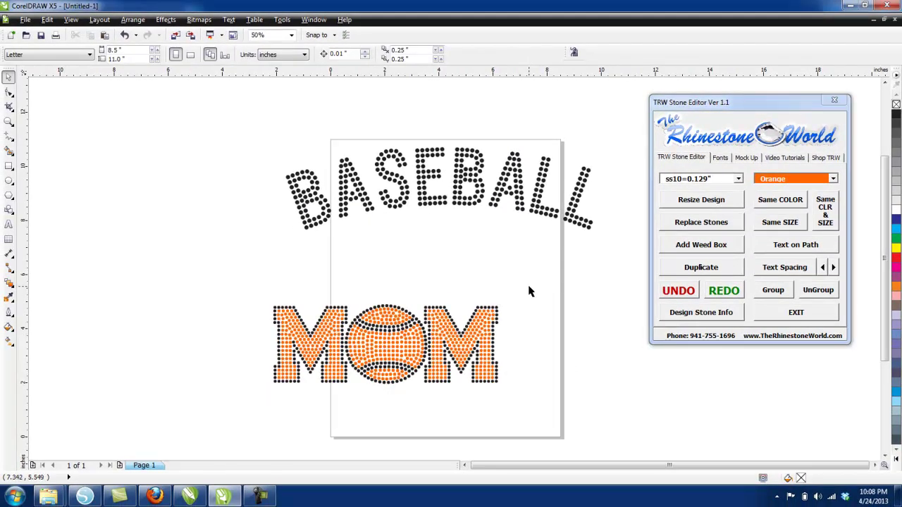
Step: Resize both layers of the MOM lettering to the ss10=0.129" stone size and check the size of one orange stone
{"action": "left_click_drag", "start_coordinate": [442, 329], "coordinate": [125, 489]}
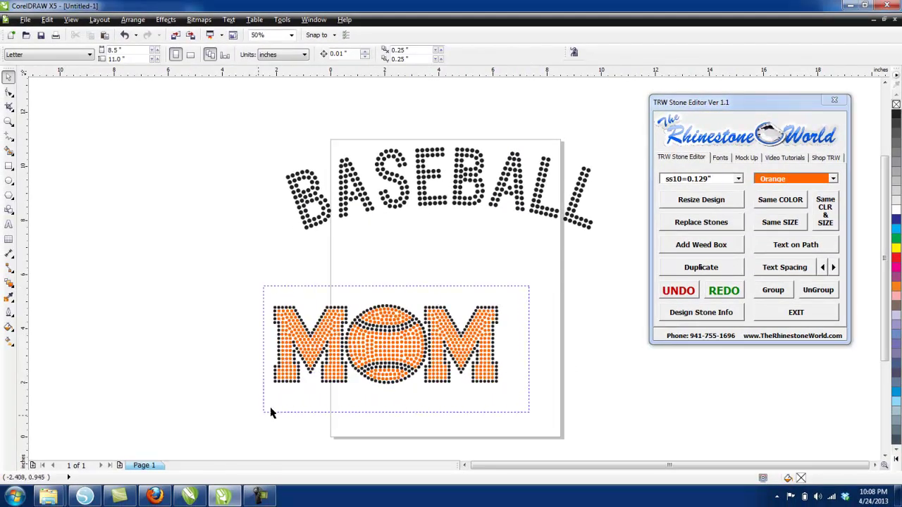
{"action": "left_click_drag", "start_coordinate": [271, 413], "coordinate": [269, 414]}
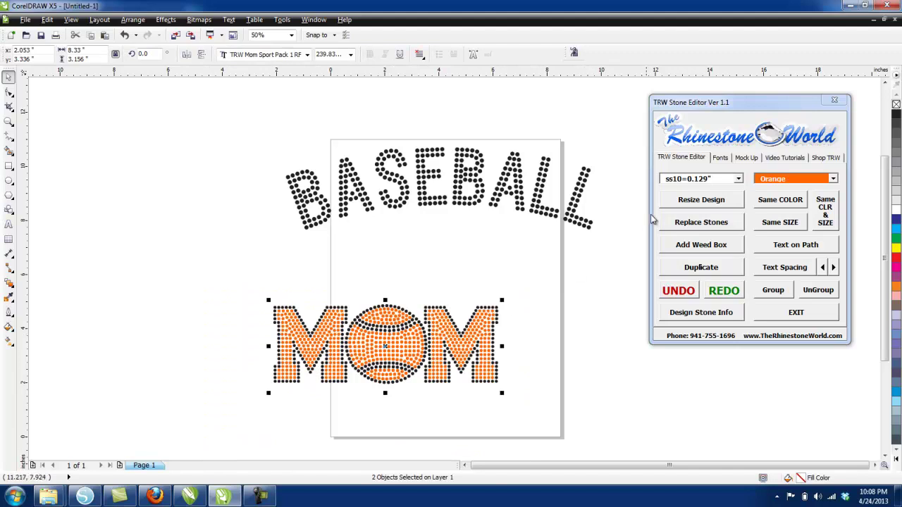
{"action": "left_click", "coordinate": [738, 179]}
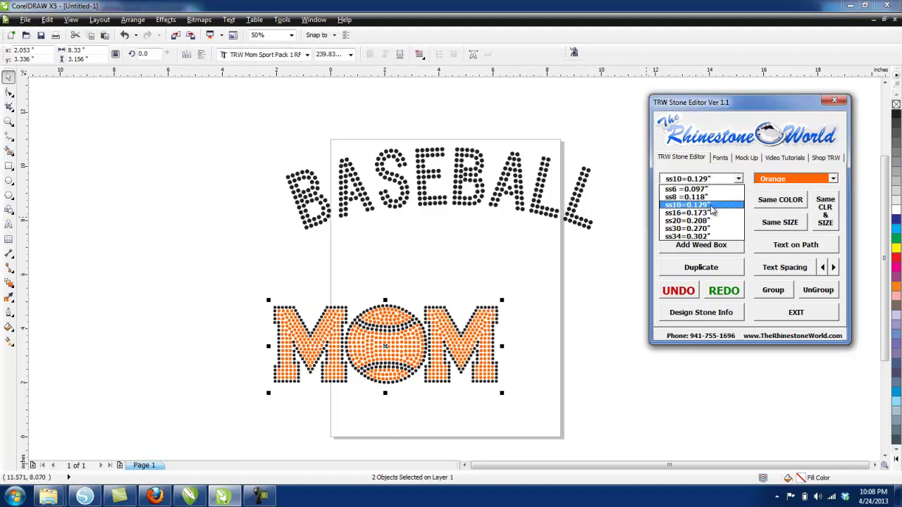
{"action": "left_click", "coordinate": [701, 206]}
{"action": "left_click", "coordinate": [702, 202]}
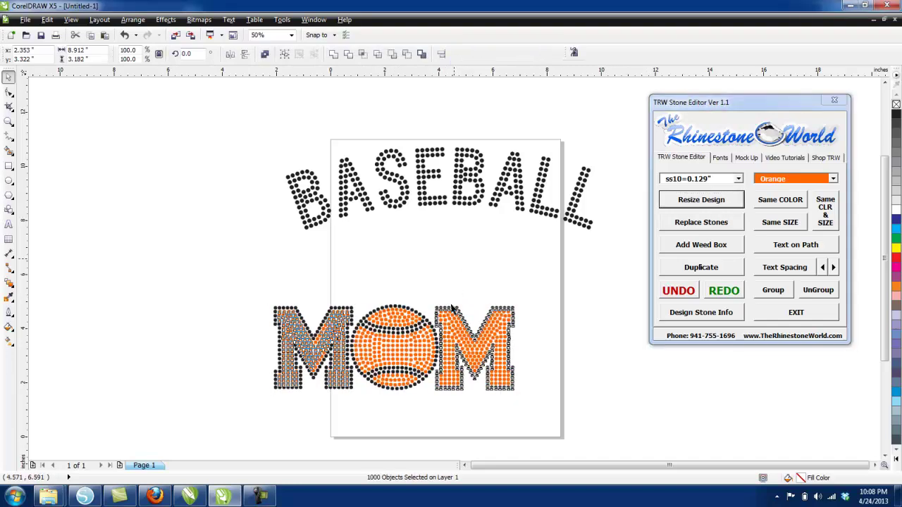
{"action": "left_click", "coordinate": [449, 329]}
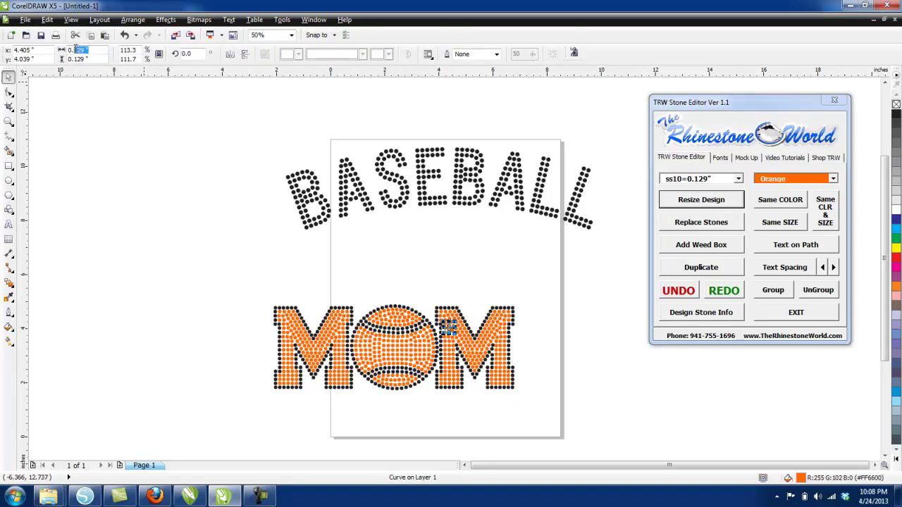
Step: Resize the arched BASEBALL lettering to the ss10=0.129" stone size
{"action": "left_click_drag", "start_coordinate": [617, 120], "coordinate": [274, 257]}
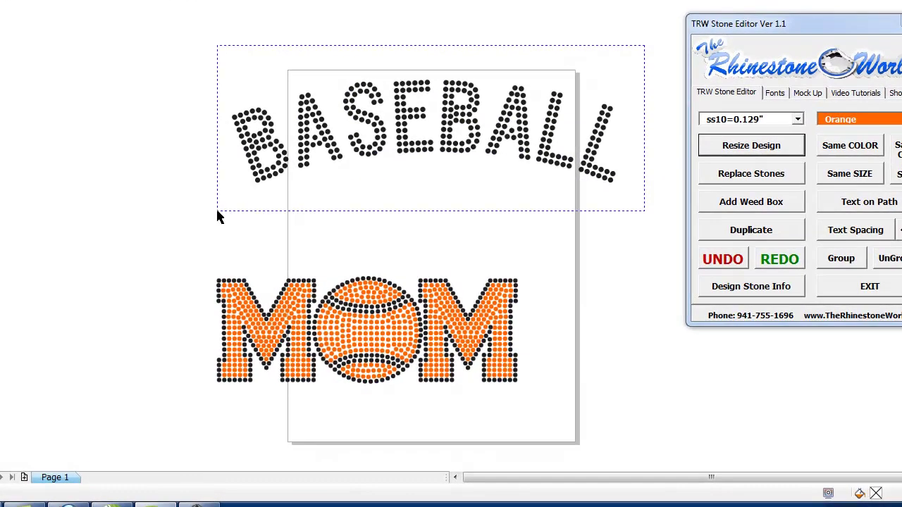
{"action": "left_click_drag", "start_coordinate": [217, 217], "coordinate": [217, 216]}
{"action": "left_click", "coordinate": [725, 148]}
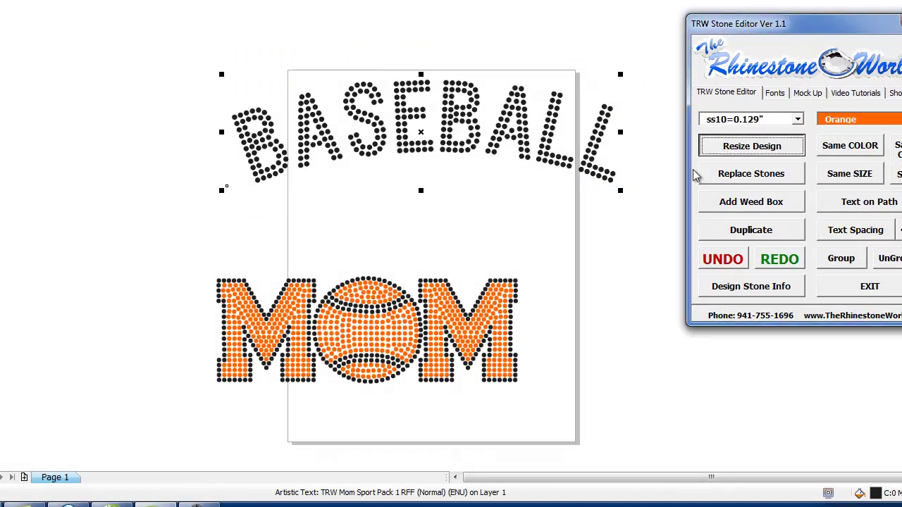
Step: Move the resized BASEBALL lettering down so that it sits centred just above MOM
{"action": "left_click", "coordinate": [543, 108]}
{"action": "left_click_drag", "start_coordinate": [604, 58], "coordinate": [363, 248]}
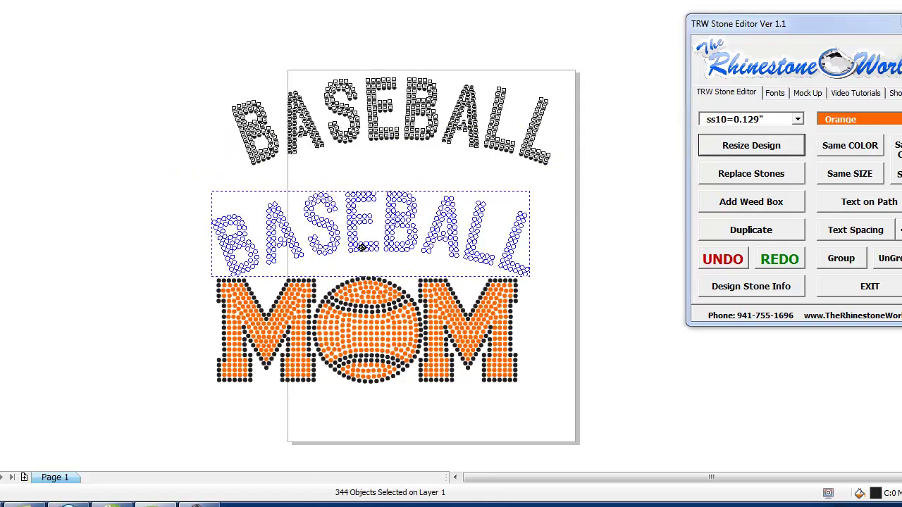
{"action": "scroll", "coordinate": [373, 315], "scroll_direction": "up", "scroll_amount": 2}
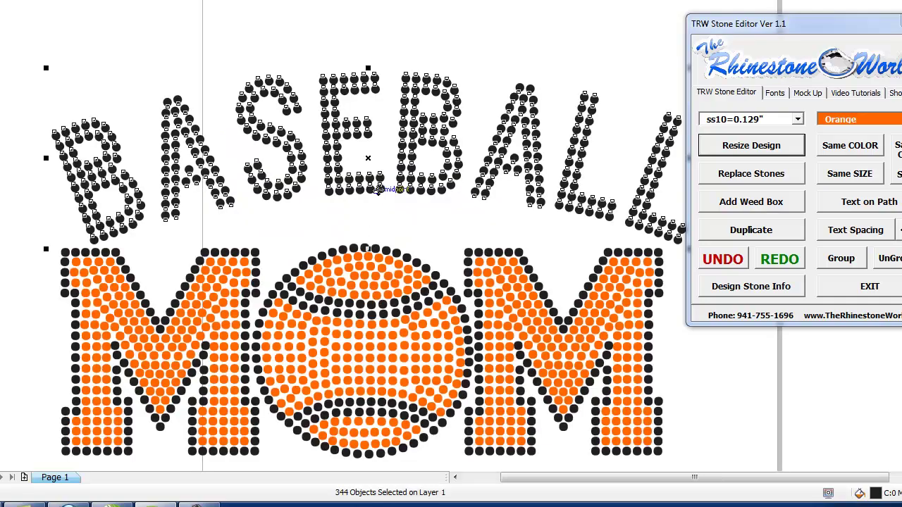
{"action": "left_click_drag", "start_coordinate": [378, 188], "coordinate": [368, 186]}
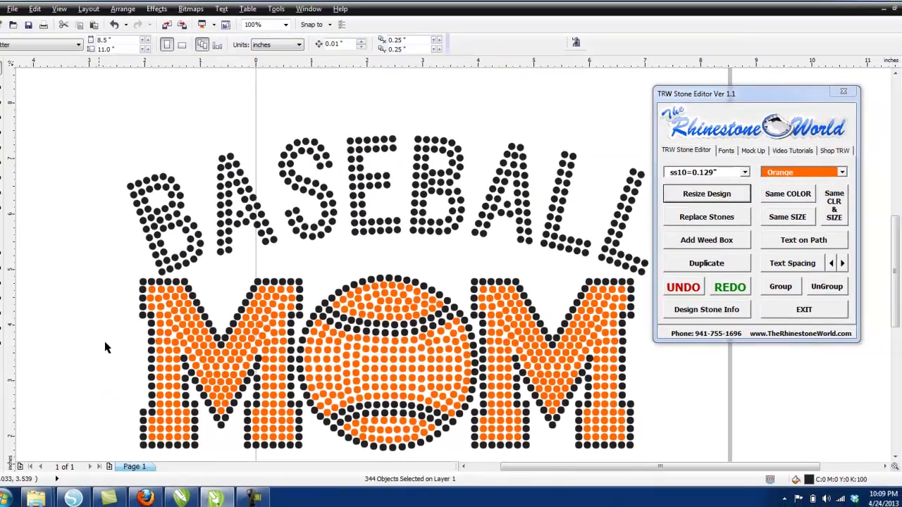
Step: Examine the combined BASEBALL MOM design as a whole and the shape of its stones up close
{"action": "scroll", "coordinate": [29, 324], "scroll_direction": "down", "scroll_amount": 2}
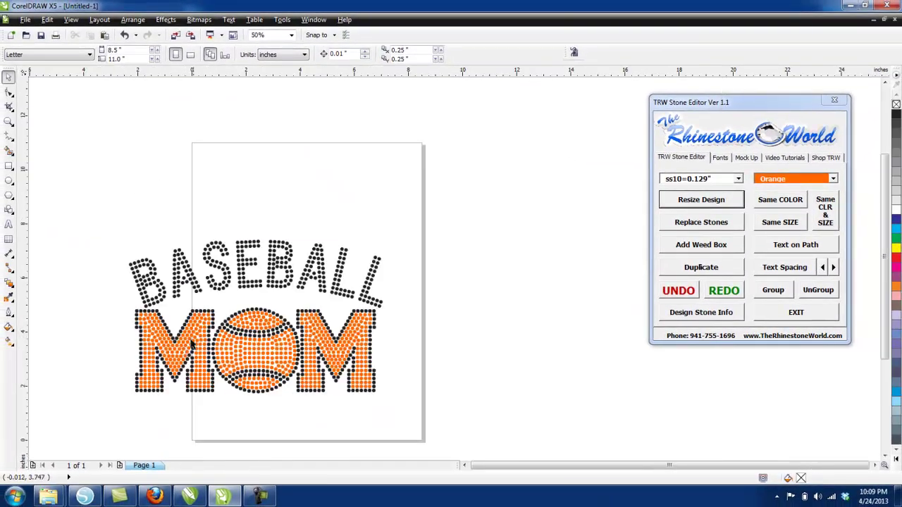
{"action": "scroll", "coordinate": [186, 356], "scroll_direction": "down", "scroll_amount": 2}
{"action": "scroll", "coordinate": [169, 378], "scroll_direction": "up", "scroll_amount": 2}
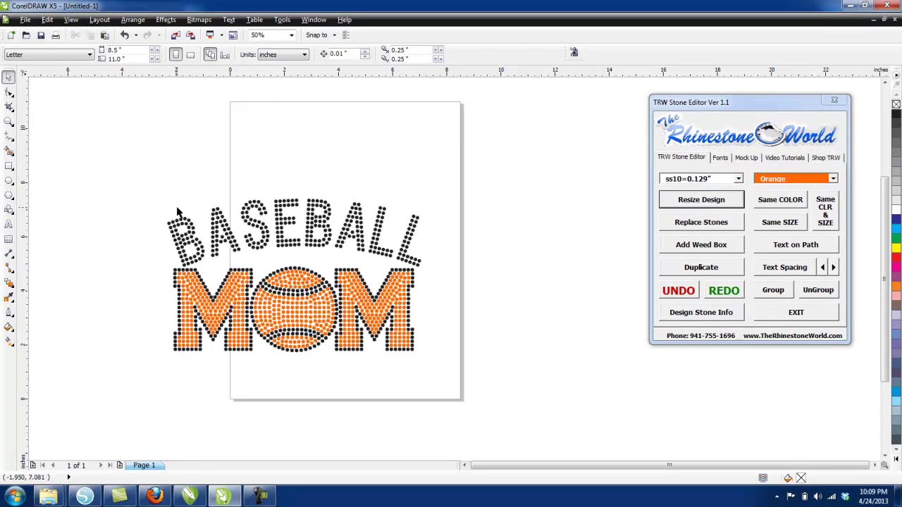
{"action": "left_click_drag", "start_coordinate": [135, 171], "coordinate": [463, 385]}
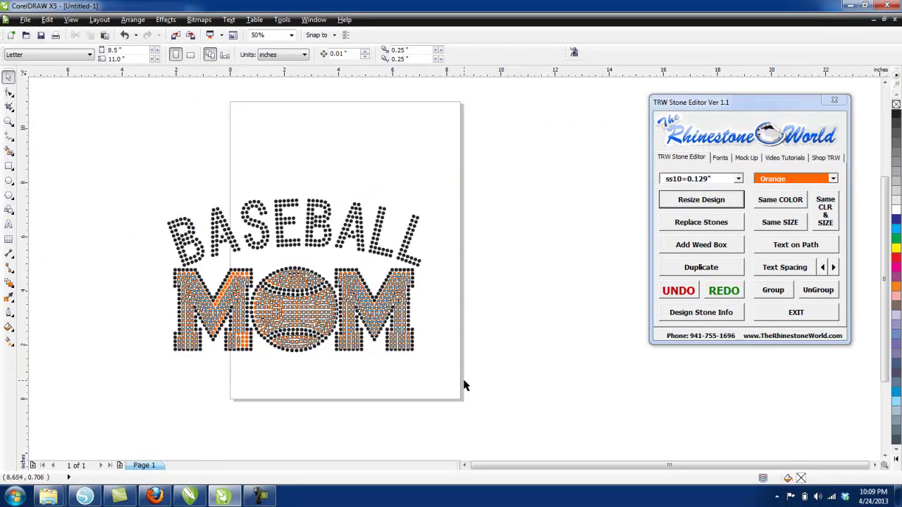
{"action": "left_click", "coordinate": [467, 332]}
{"action": "scroll", "coordinate": [303, 310], "scroll_direction": "up", "scroll_amount": 5}
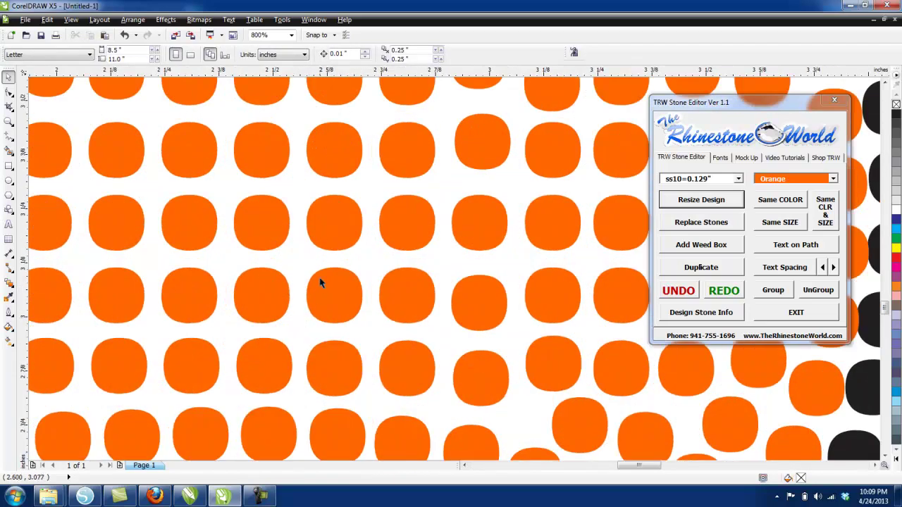
{"action": "scroll", "coordinate": [334, 237], "scroll_direction": "down", "scroll_amount": 2}
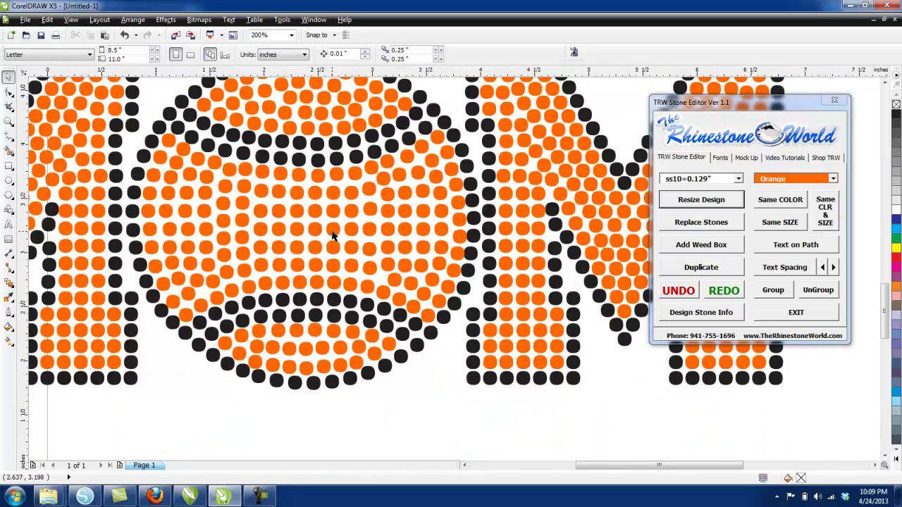
{"action": "scroll", "coordinate": [333, 237], "scroll_direction": "down", "scroll_amount": 4}
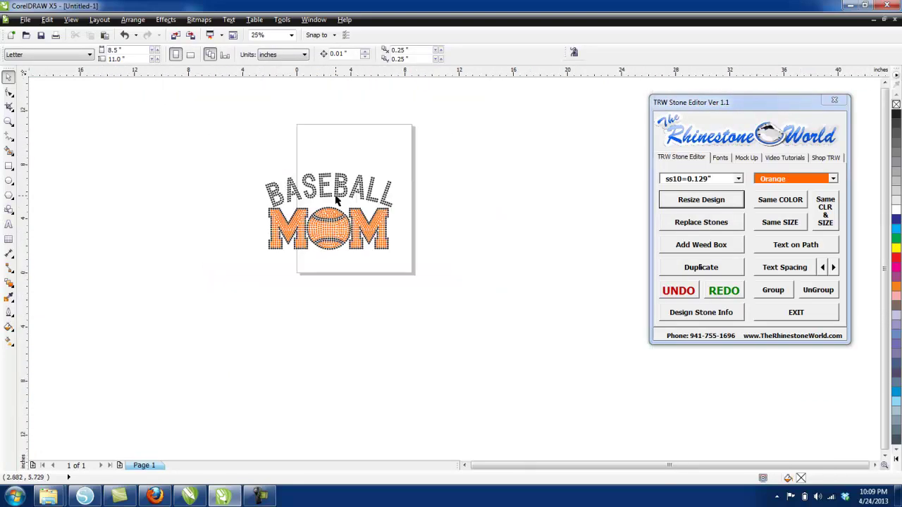
{"action": "scroll", "coordinate": [338, 202], "scroll_direction": "up", "scroll_amount": 1}
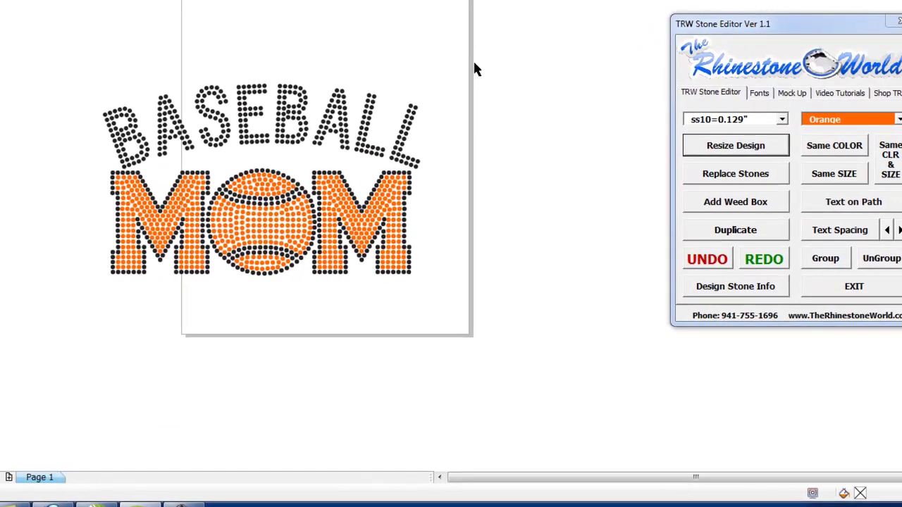
Step: Replace all stones of the BASEBALL MOM design and check the orange and black stones up close
{"action": "left_click_drag", "start_coordinate": [497, 121], "coordinate": [224, 308]}
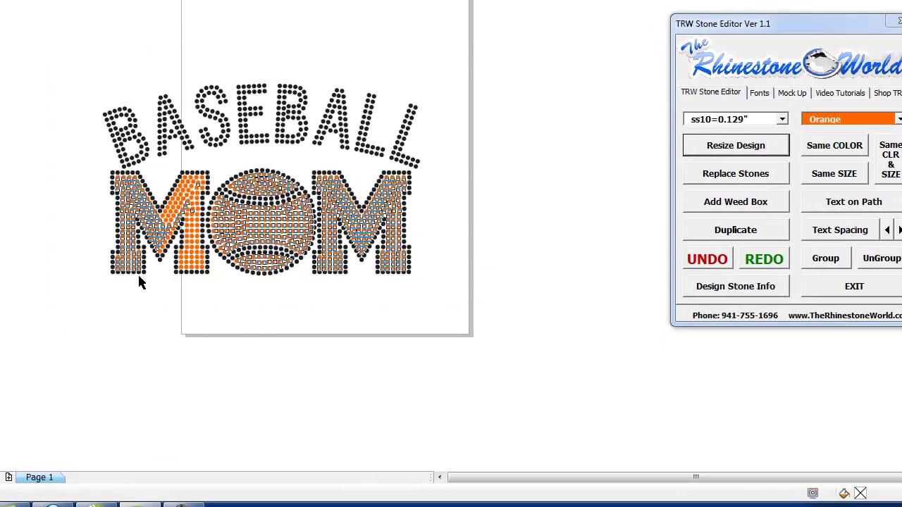
{"action": "key", "text": "ctrl+a"}
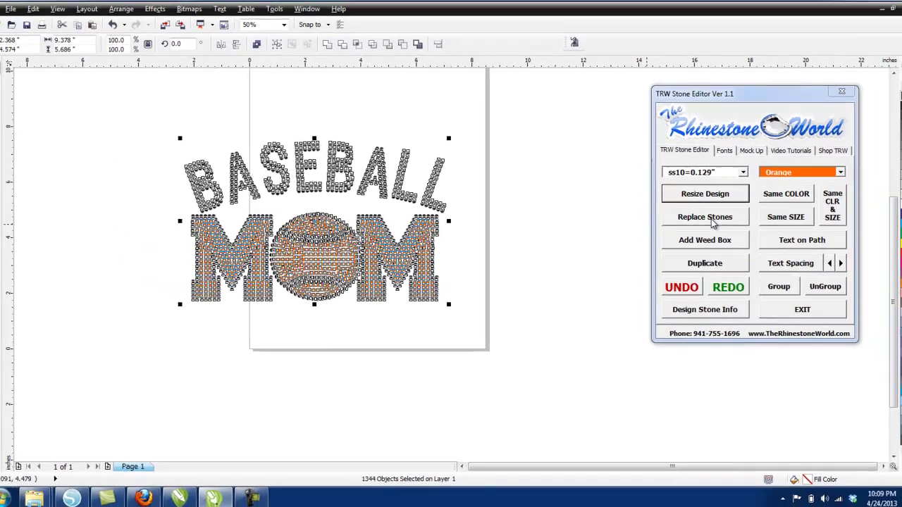
{"action": "left_click", "coordinate": [735, 173]}
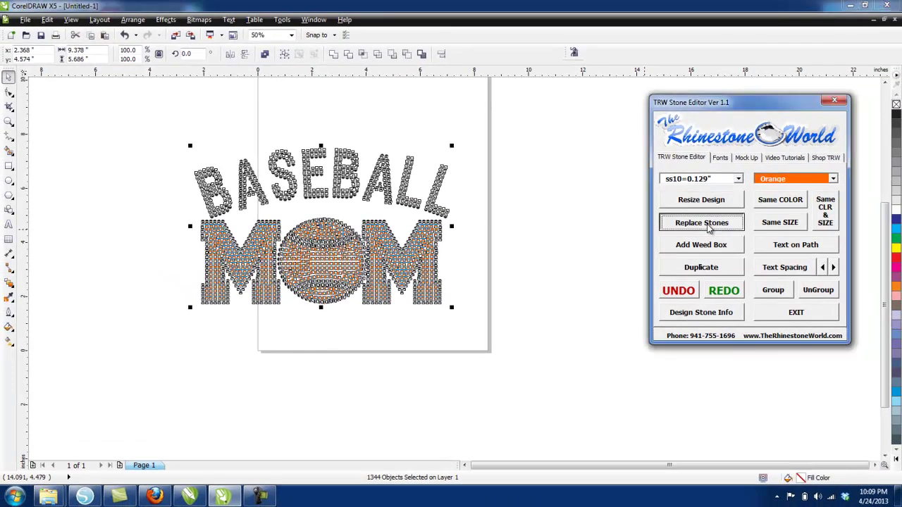
{"action": "left_click", "coordinate": [524, 254]}
{"action": "scroll", "coordinate": [322, 266], "scroll_direction": "up", "scroll_amount": 5}
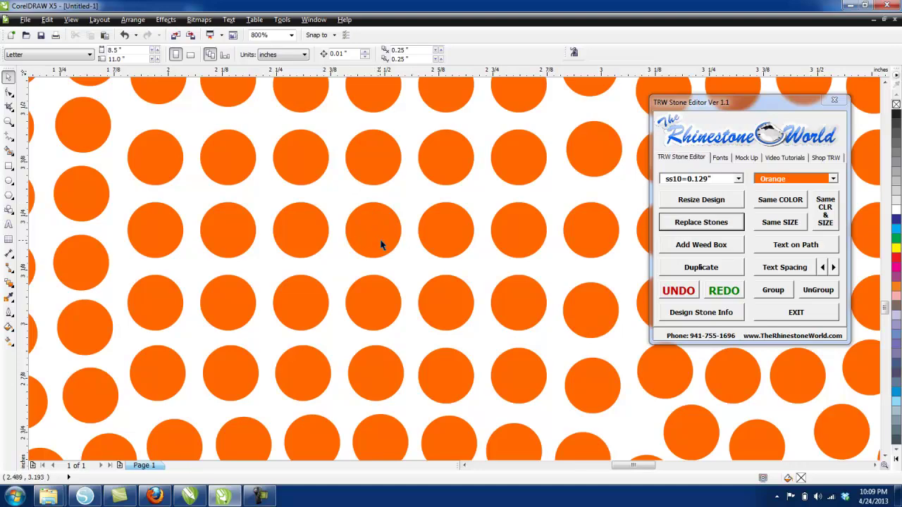
{"action": "scroll", "coordinate": [380, 244], "scroll_direction": "down", "scroll_amount": 4}
{"action": "scroll", "coordinate": [536, 125], "scroll_direction": "up", "scroll_amount": 3}
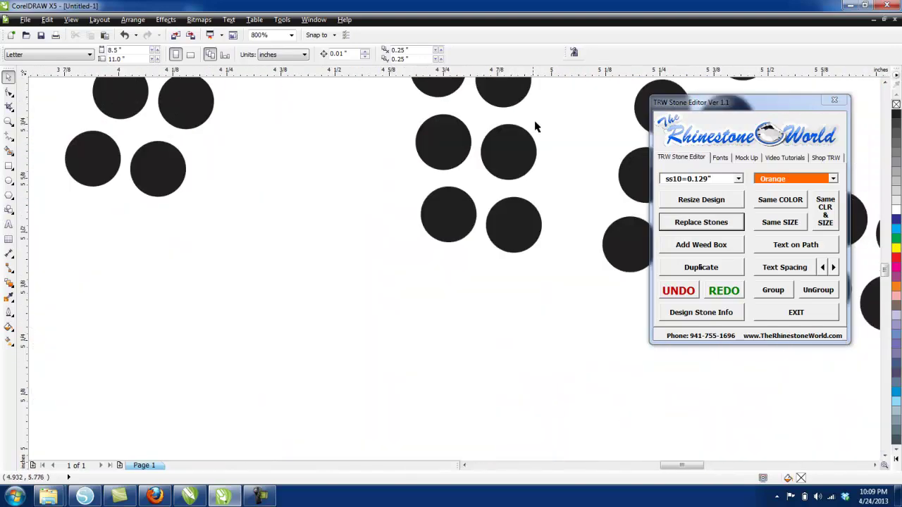
{"action": "scroll", "coordinate": [494, 181], "scroll_direction": "down", "scroll_amount": 5}
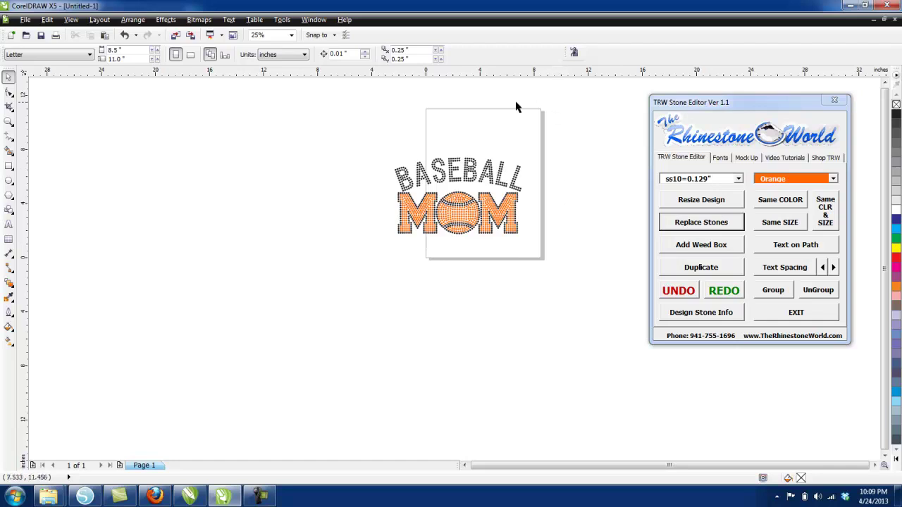
Step: Add a weed box around the whole BASEBALL MOM design
{"action": "left_click_drag", "start_coordinate": [551, 141], "coordinate": [342, 262]}
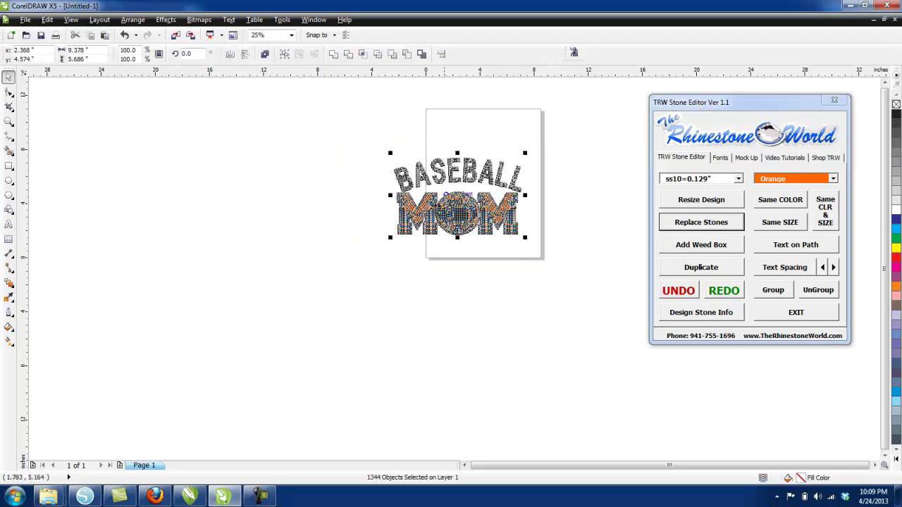
{"action": "left_click", "coordinate": [684, 245]}
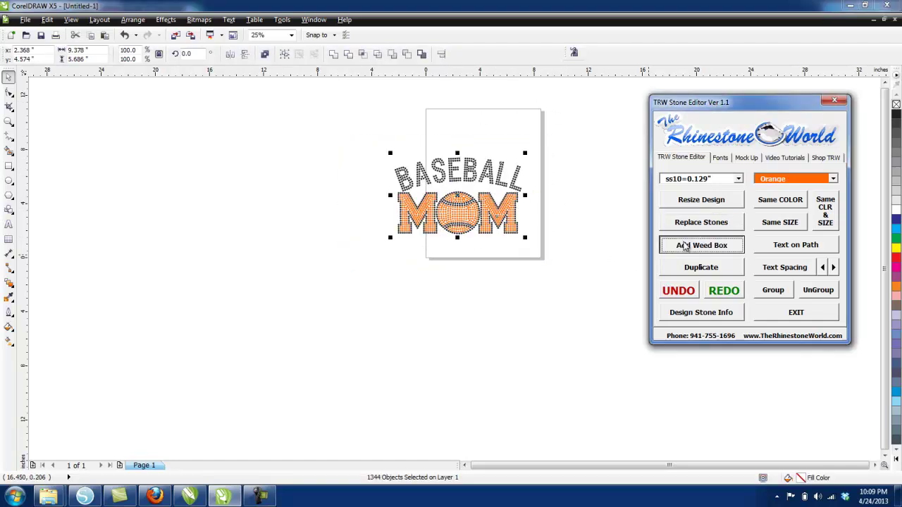
{"action": "left_click", "coordinate": [572, 233]}
{"action": "scroll", "coordinate": [530, 185], "scroll_direction": "up", "scroll_amount": 2}
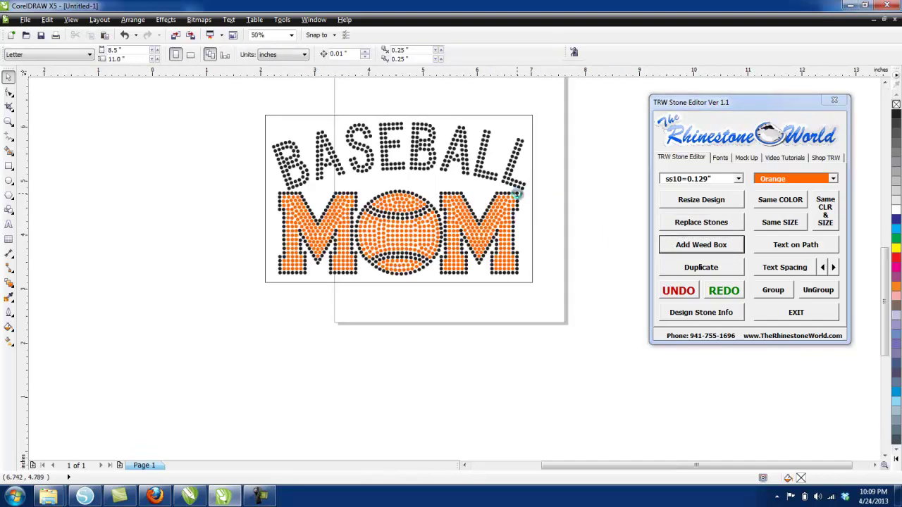
{"action": "scroll", "coordinate": [543, 209], "scroll_direction": "down", "scroll_amount": 1}
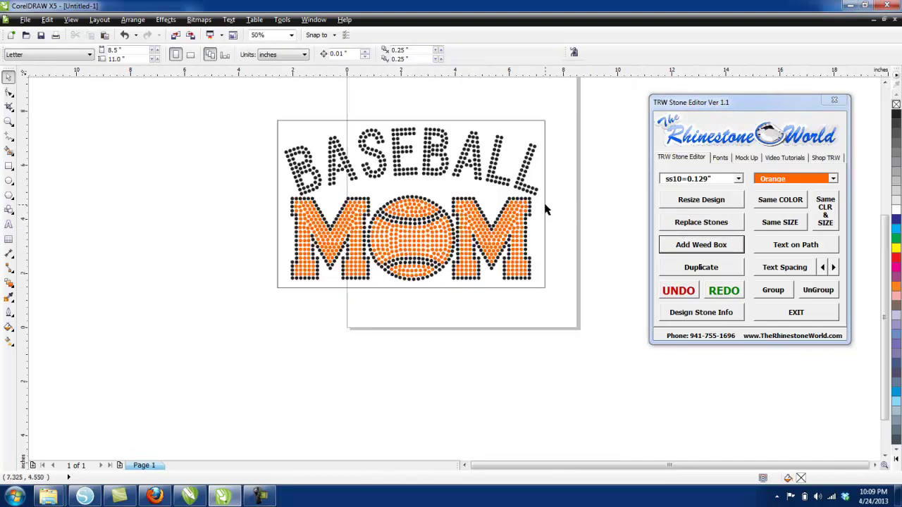
Step: Duplicate the weed box in place over the BASEBALL MOM design
{"action": "left_click", "coordinate": [545, 208]}
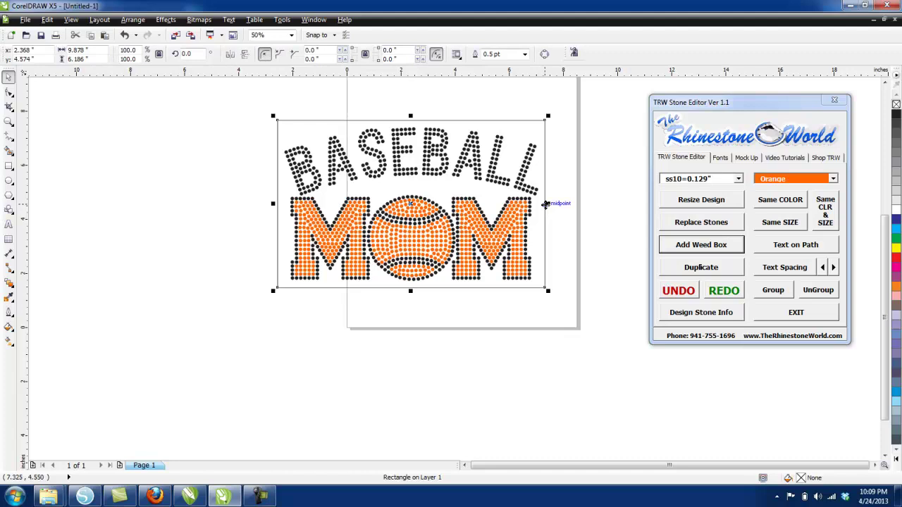
{"action": "left_click", "coordinate": [690, 271]}
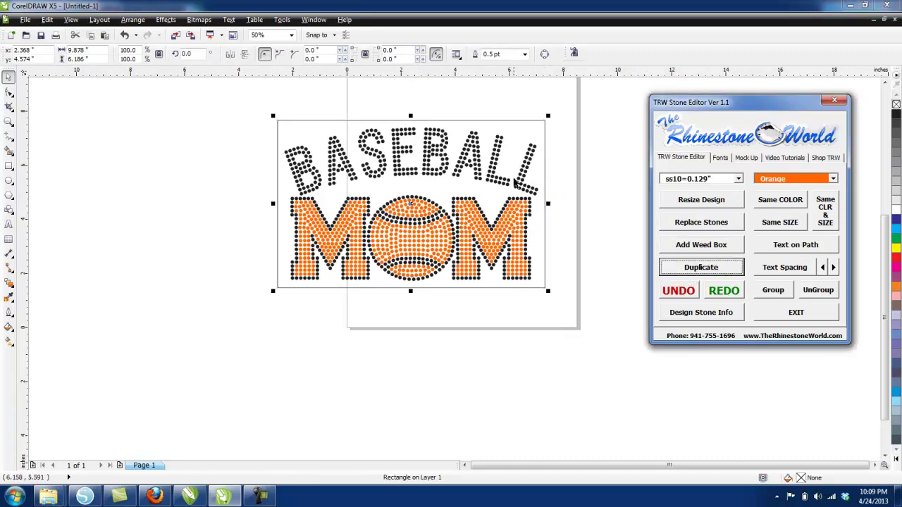
{"action": "left_click", "coordinate": [576, 200]}
Step: Select all orange stones by colour together with one weed box and move them straight down, directly below the black stones' box
{"action": "left_click", "coordinate": [512, 226]}
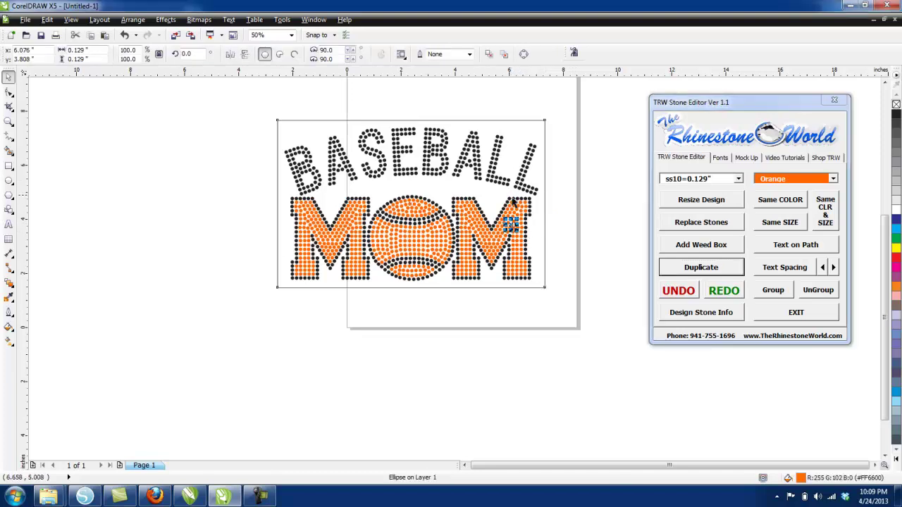
{"action": "left_click", "coordinate": [772, 202]}
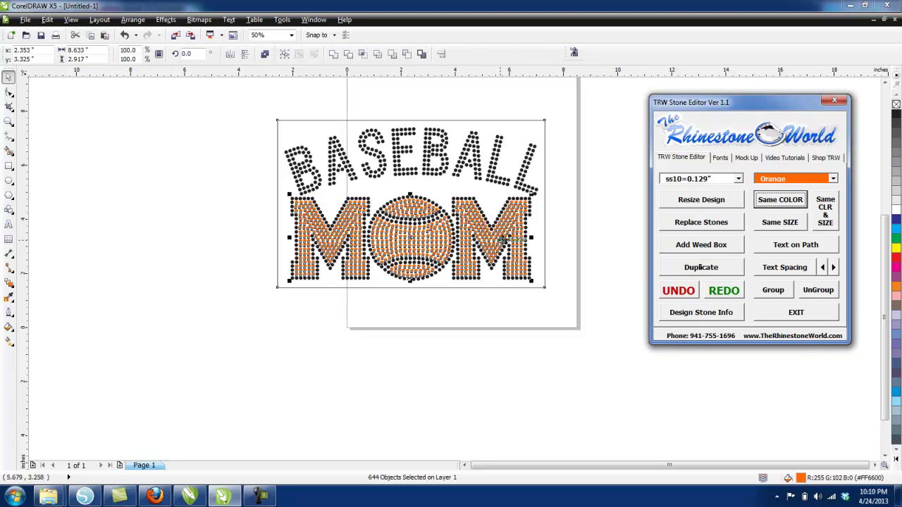
{"action": "left_click", "coordinate": [542, 201], "text": "shift"}
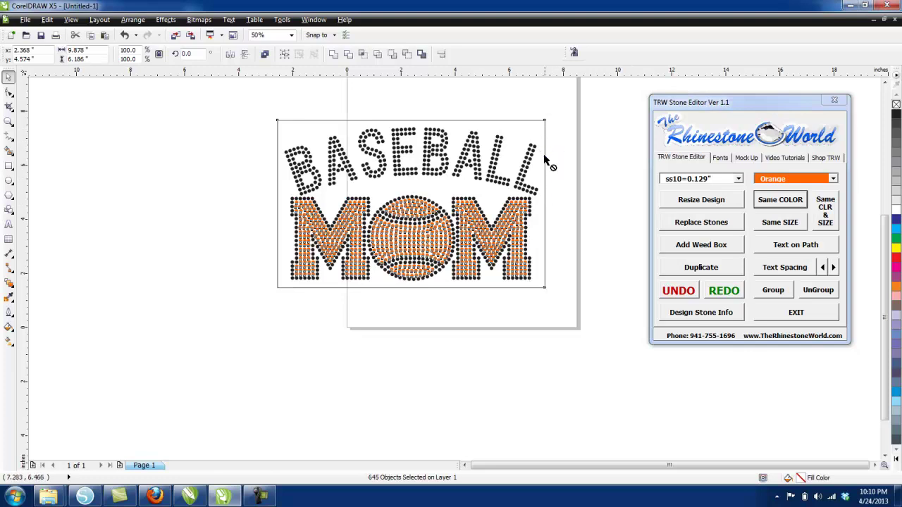
{"action": "left_click_drag", "start_coordinate": [548, 161], "coordinate": [562, 322]}
{"action": "left_click", "coordinate": [562, 316]}
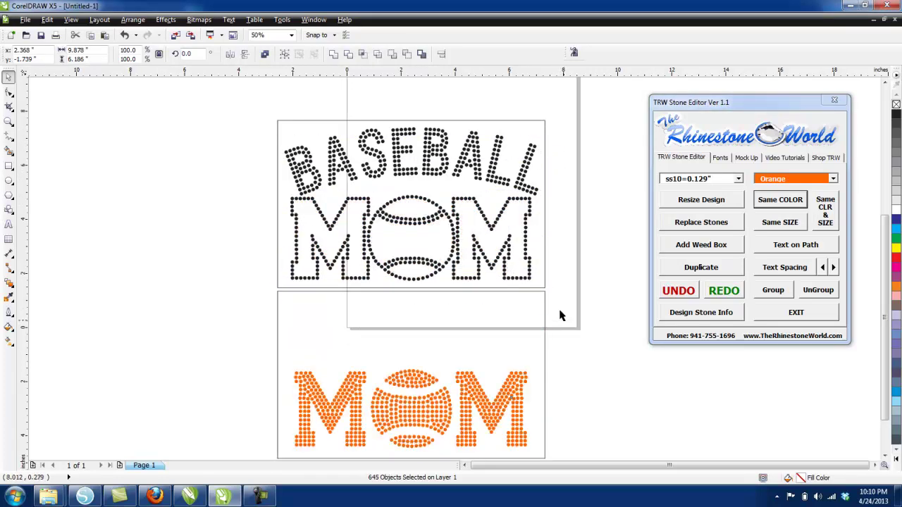
Step: Move both boxed templates, black and orange, together up and to the right onto the page
{"action": "scroll", "coordinate": [557, 310], "scroll_direction": "down", "scroll_amount": 1}
{"action": "scroll", "coordinate": [554, 304], "scroll_direction": "down", "scroll_amount": 1}
{"action": "scroll", "coordinate": [562, 356], "scroll_direction": "up", "scroll_amount": 1}
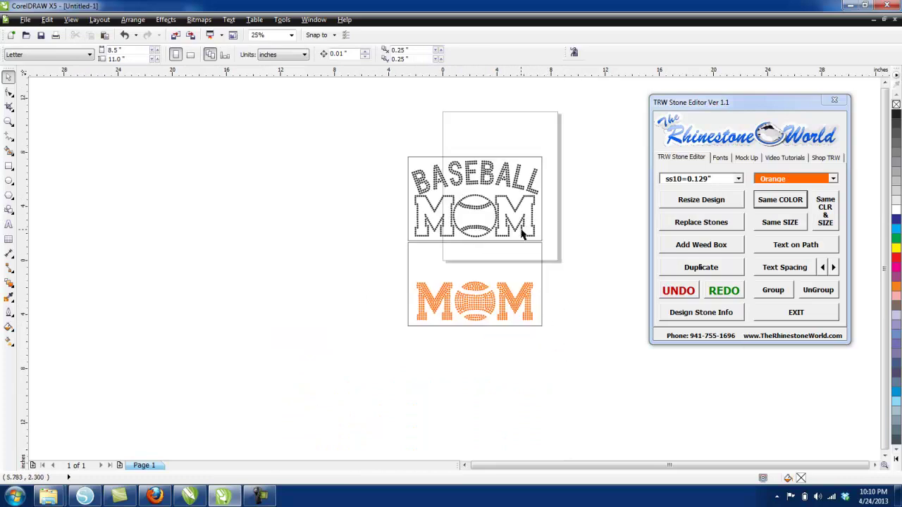
{"action": "scroll", "coordinate": [522, 234], "scroll_direction": "up", "scroll_amount": 1}
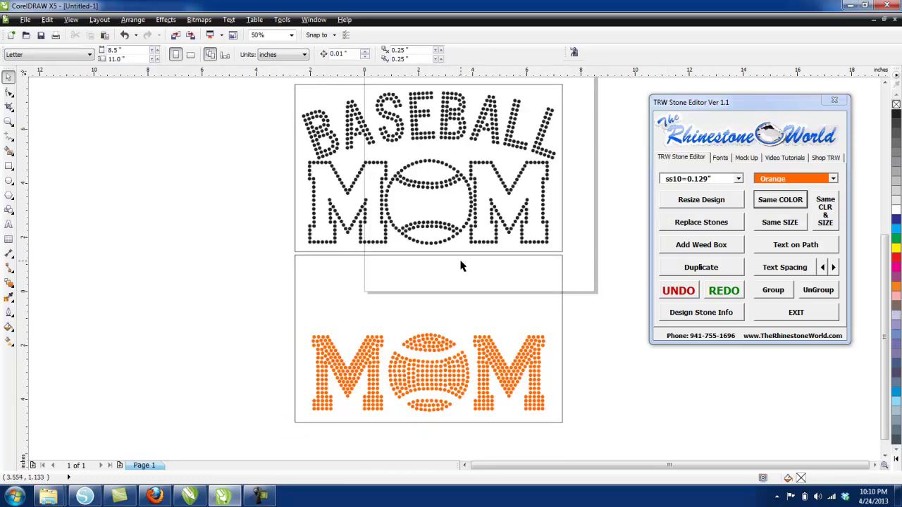
{"action": "scroll", "coordinate": [585, 258], "scroll_direction": "down", "scroll_amount": 1}
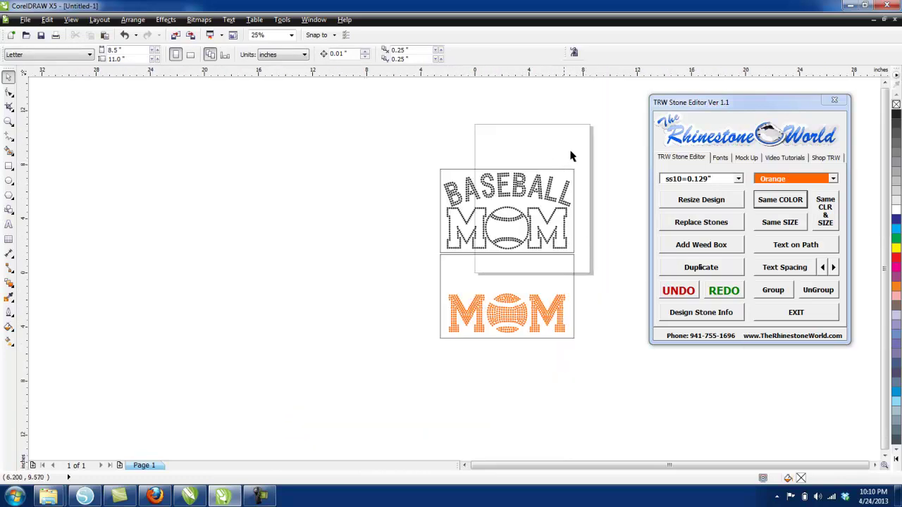
{"action": "left_click_drag", "start_coordinate": [435, 353], "coordinate": [512, 258]}
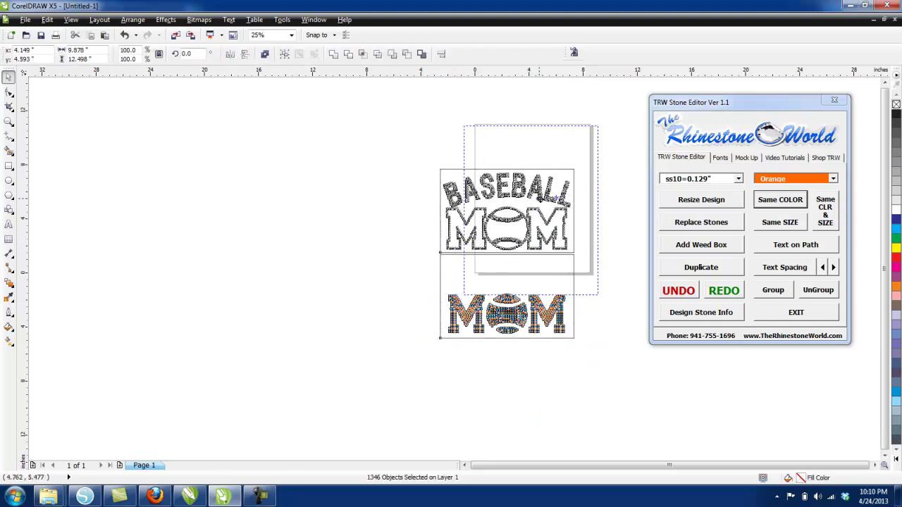
{"action": "left_click_drag", "start_coordinate": [543, 198], "coordinate": [544, 182]}
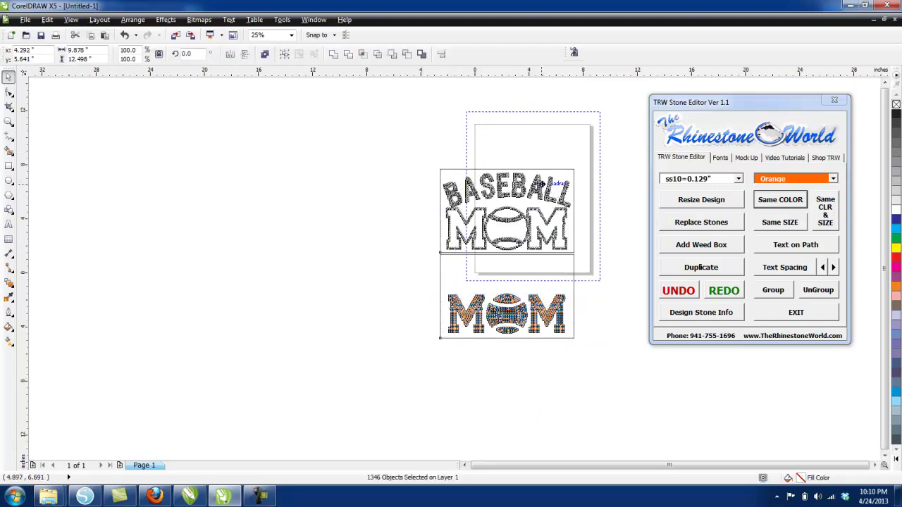
{"action": "left_click", "coordinate": [624, 220]}
{"action": "scroll", "coordinate": [594, 211], "scroll_direction": "up", "scroll_amount": 1}
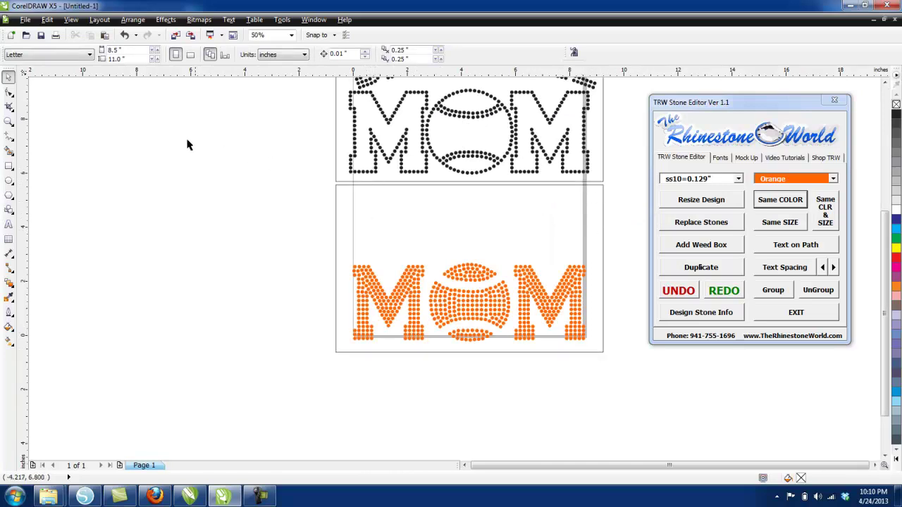
Step: Set the page size to 15 inches wide and 20 inches high
{"action": "left_click", "coordinate": [99, 19]}
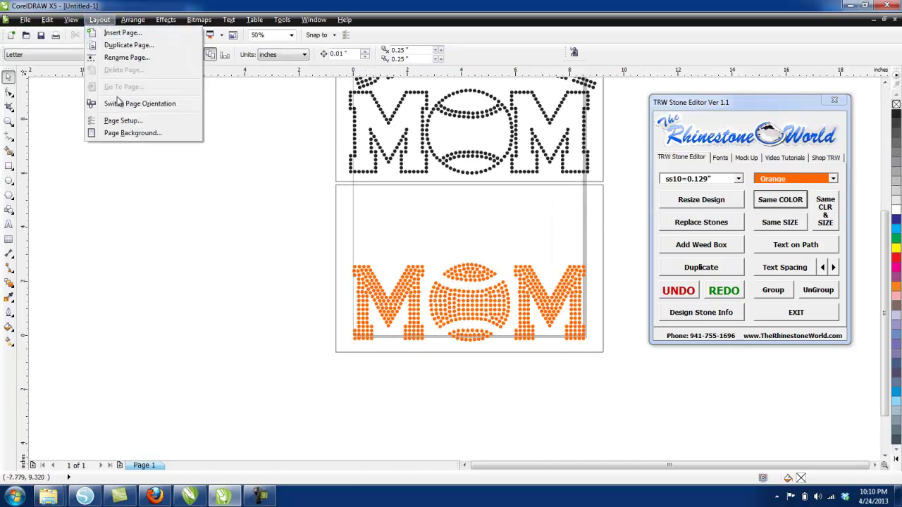
{"action": "left_click", "coordinate": [123, 121]}
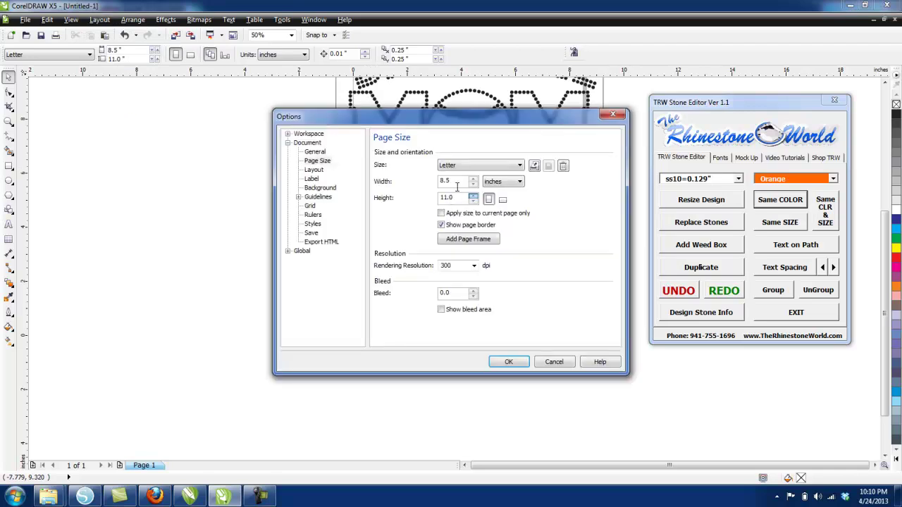
{"action": "double_click", "coordinate": [455, 181]}
{"action": "type", "text": "15"}
{"action": "double_click", "coordinate": [445, 198]}
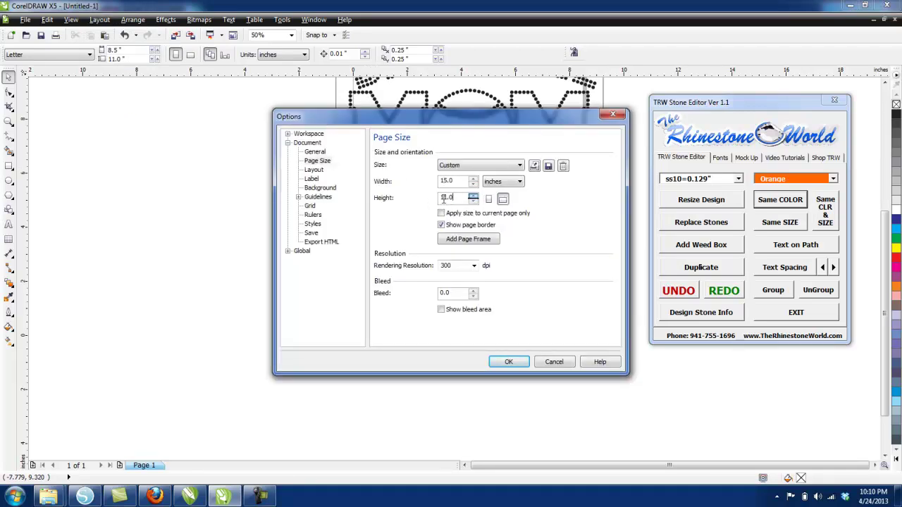
{"action": "type", "text": "20"}
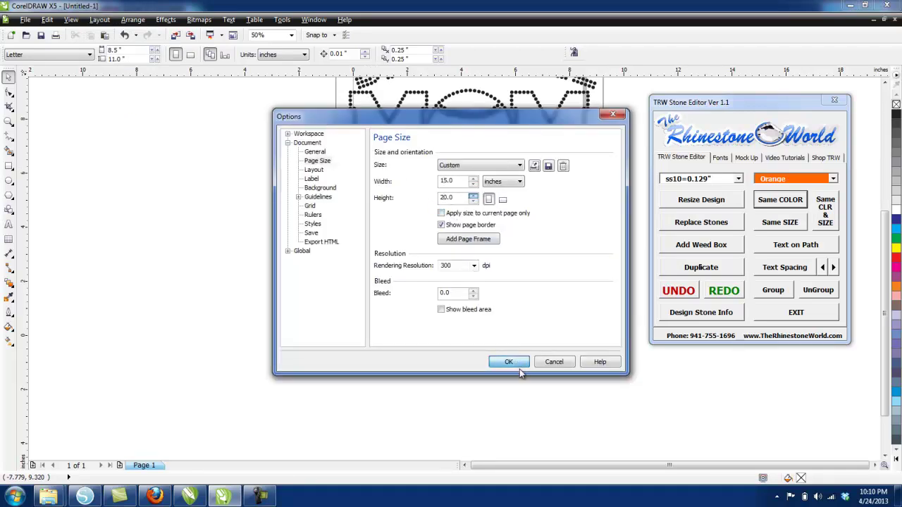
{"action": "left_click", "coordinate": [508, 362]}
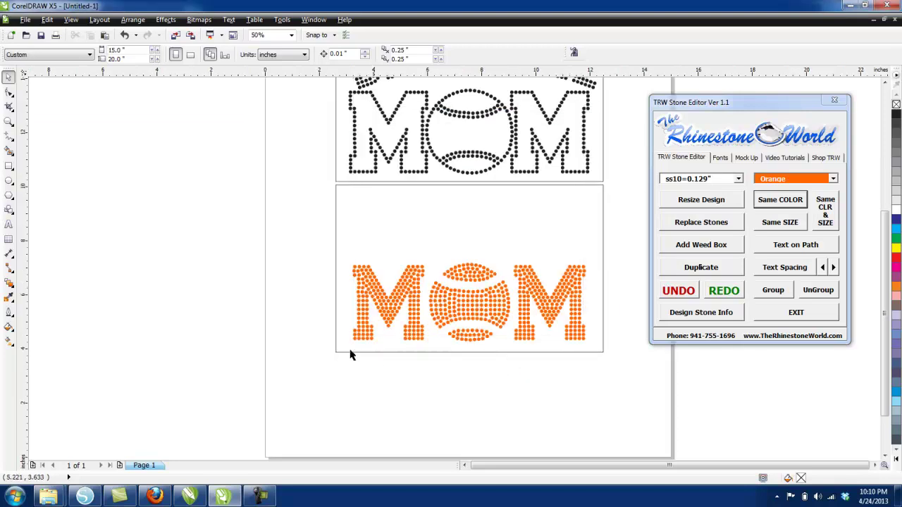
Step: Select both boxed templates on the page and open the export dialog
{"action": "scroll", "coordinate": [275, 310], "scroll_direction": "down", "scroll_amount": 4}
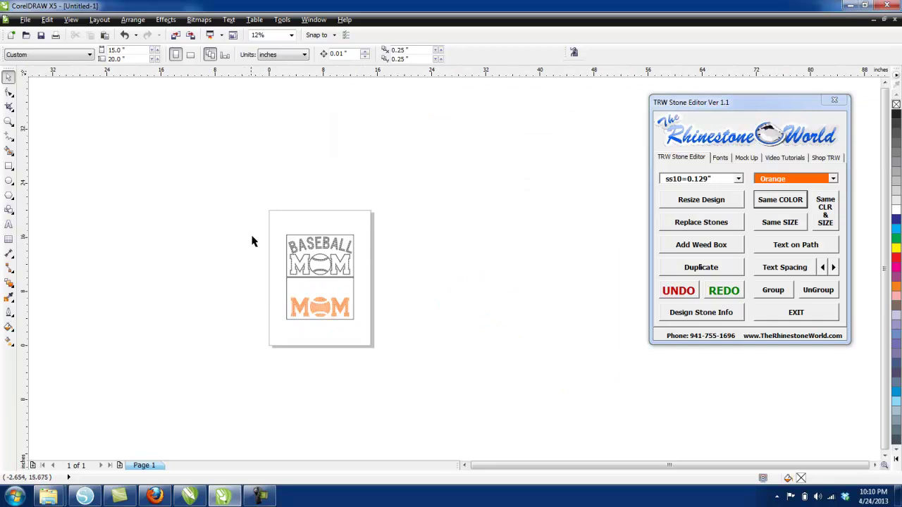
{"action": "left_click_drag", "start_coordinate": [248, 227], "coordinate": [369, 322]}
{"action": "left_click_drag", "start_coordinate": [405, 350], "coordinate": [405, 350]}
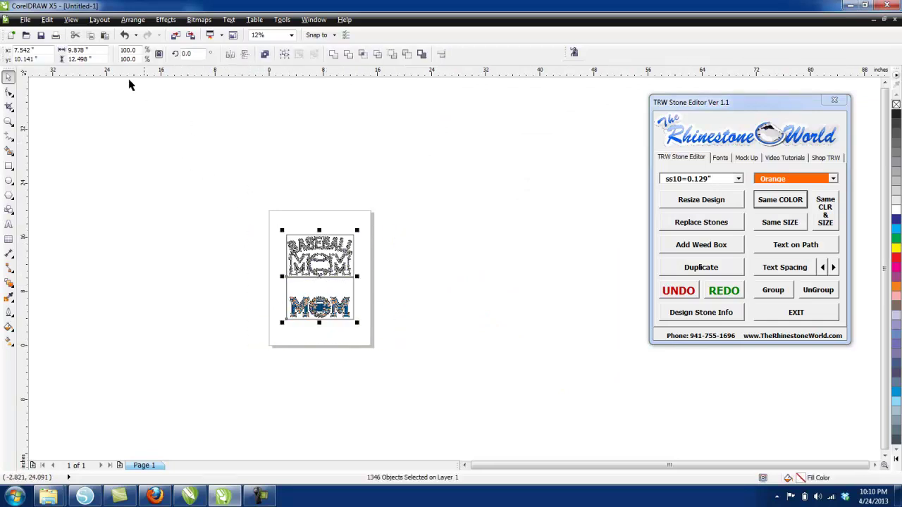
{"action": "left_click", "coordinate": [25, 20]}
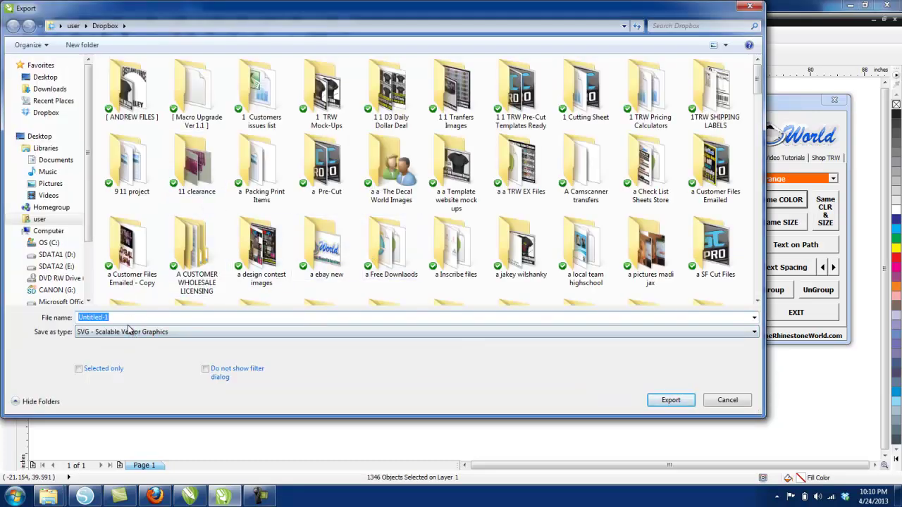
{"action": "type", "text": "BASEBA"}
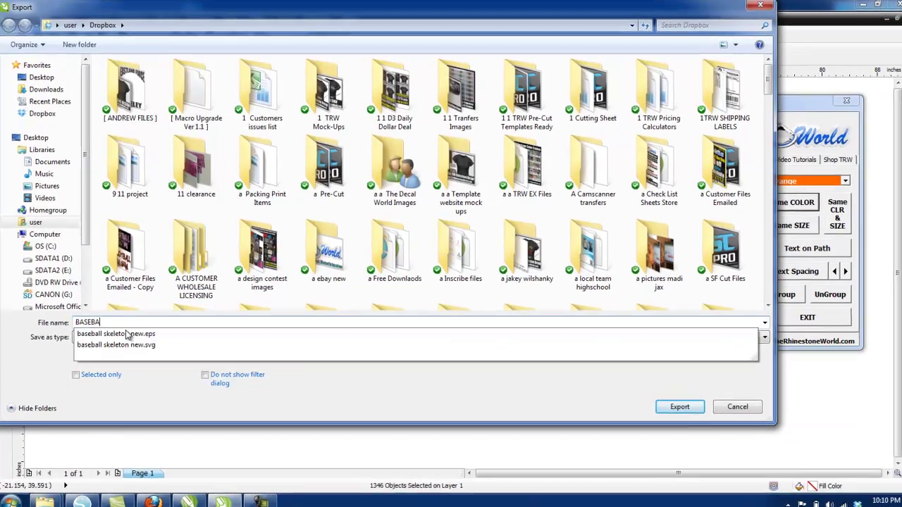
{"action": "key", "text": "BackSpace"}
{"action": "key", "text": "BackSpace"}
{"action": "key", "text": "BackSpace"}
{"action": "key", "text": "BackSpace"}
{"action": "key", "text": "BackSpace"}
{"action": "key", "text": "BackSpace"}
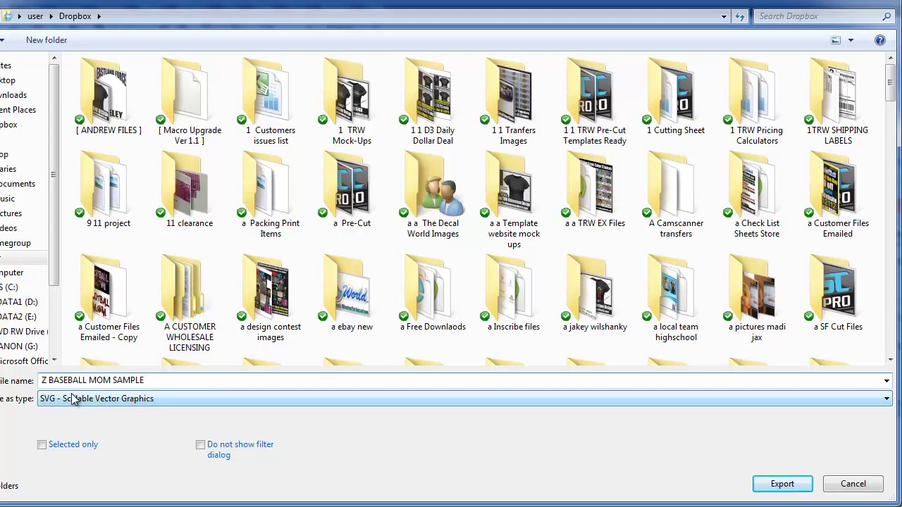
Step: Export the design to the Dropbox folder as an SVG file named Z BASEBALL MOM SAMPLE
{"action": "left_click", "coordinate": [150, 380]}
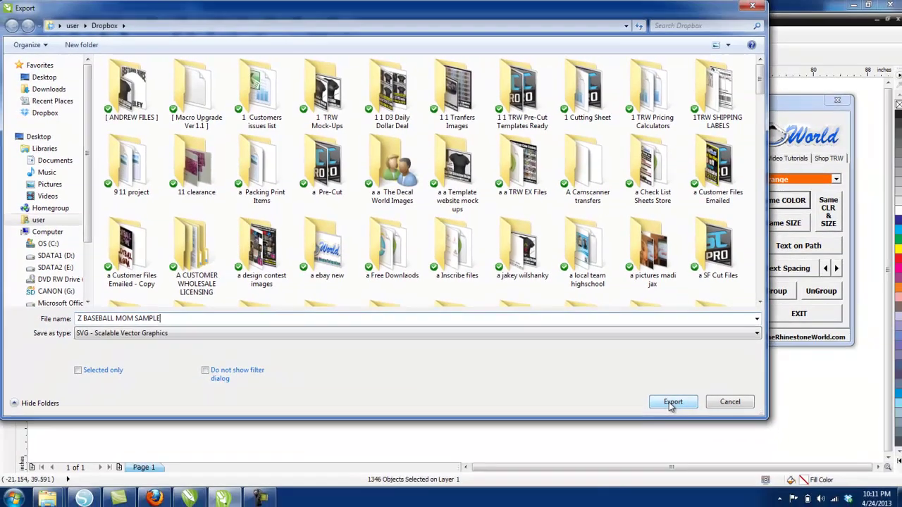
{"action": "left_click", "coordinate": [782, 484]}
{"action": "left_click", "coordinate": [452, 399]}
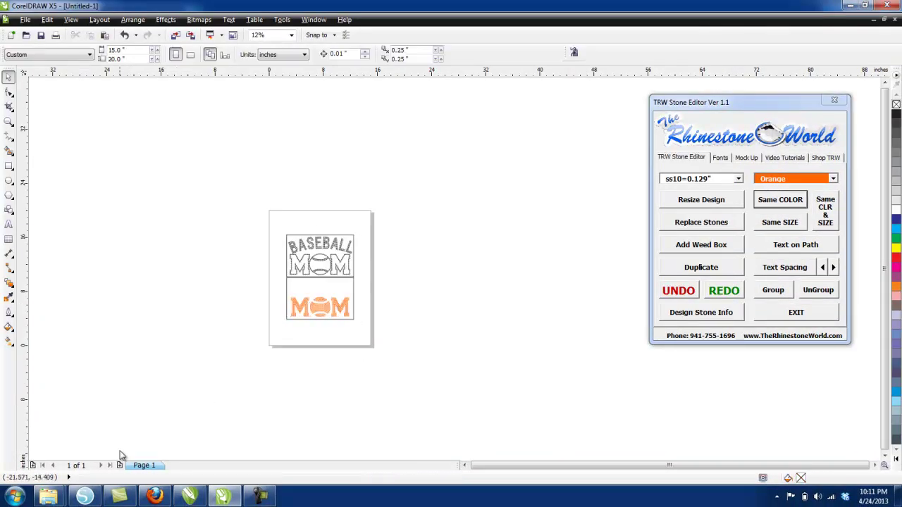
Step: Switch to Silhouette Studio, delete the Soccer template from the page and show the page settings
{"action": "left_click", "coordinate": [84, 497]}
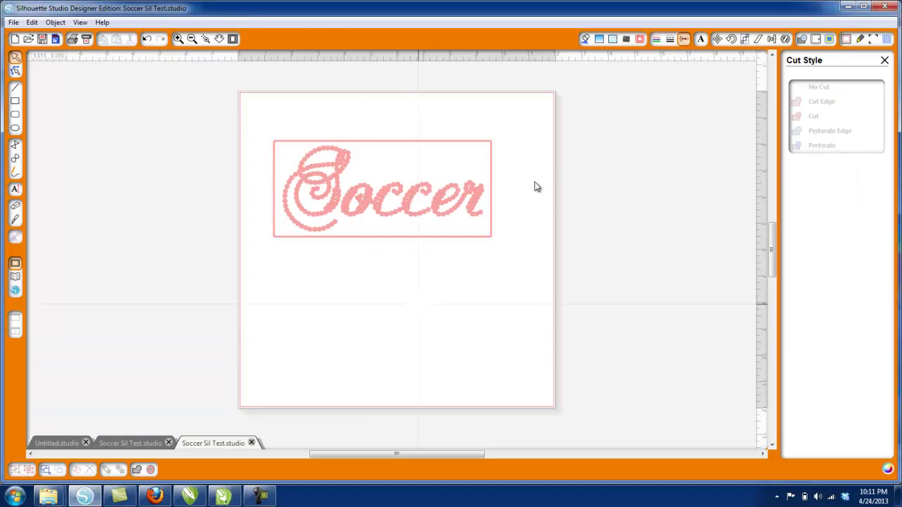
{"action": "left_click_drag", "start_coordinate": [566, 101], "coordinate": [203, 310]}
{"action": "key", "text": "Delete"}
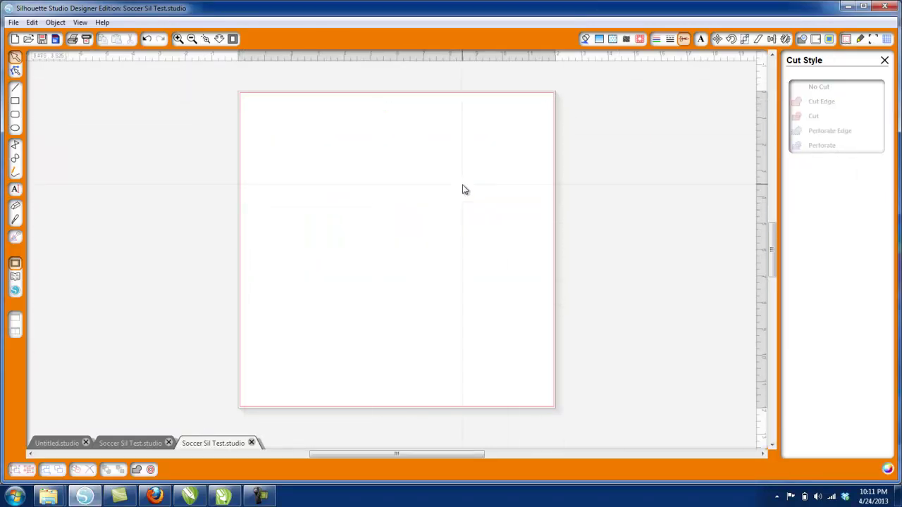
{"action": "left_click", "coordinate": [845, 40]}
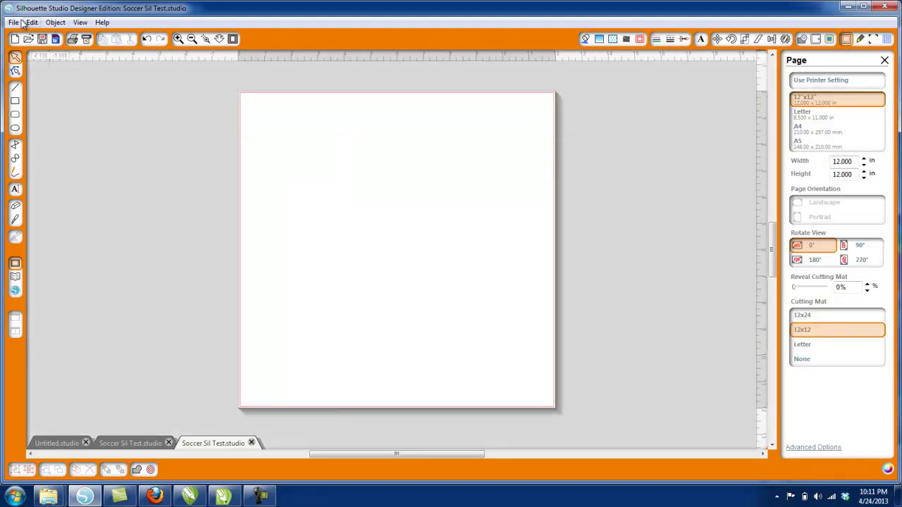
Step: Bring up the dialog for opening a file and list all file types in the Dropbox folder
{"action": "left_click", "coordinate": [13, 21]}
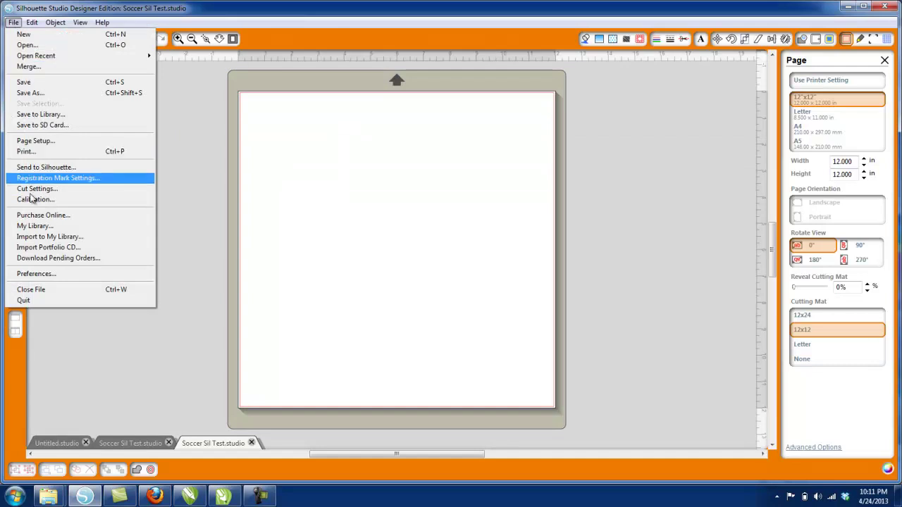
{"action": "left_click", "coordinate": [45, 44]}
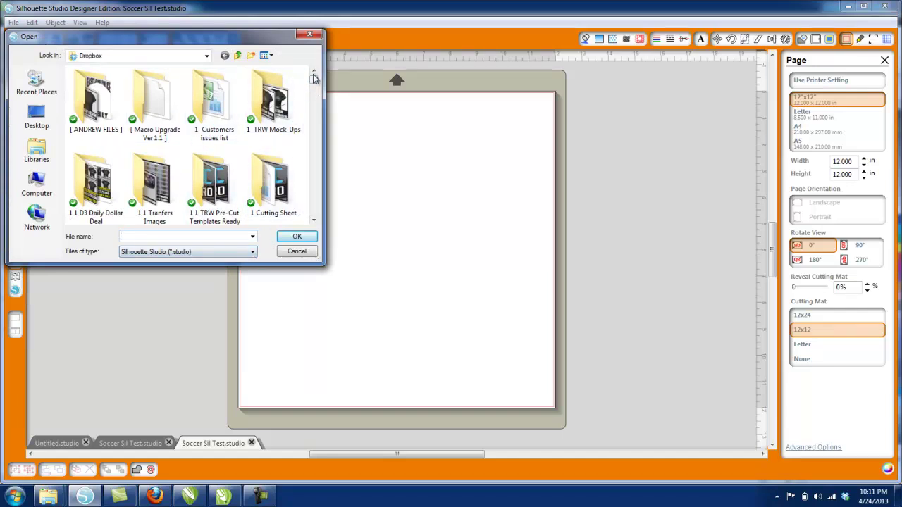
{"action": "left_click_drag", "start_coordinate": [314, 80], "coordinate": [314, 211]}
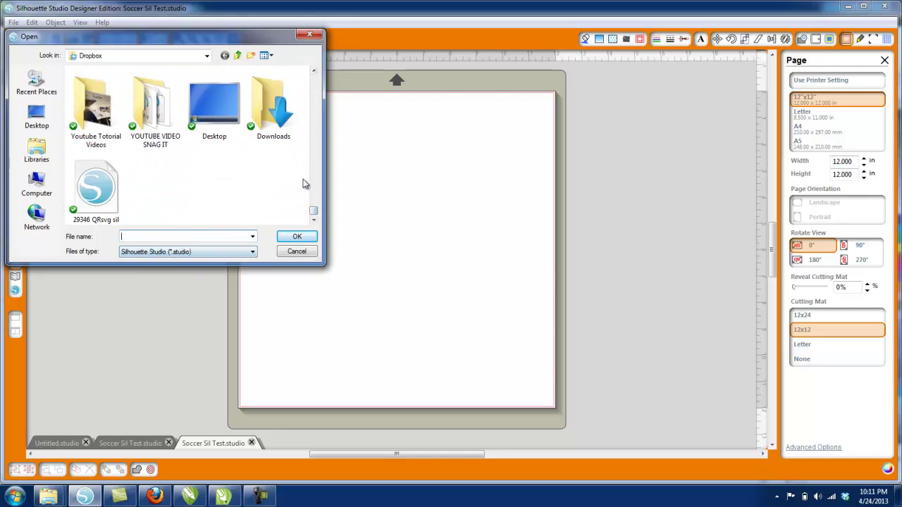
{"action": "left_click", "coordinate": [244, 251]}
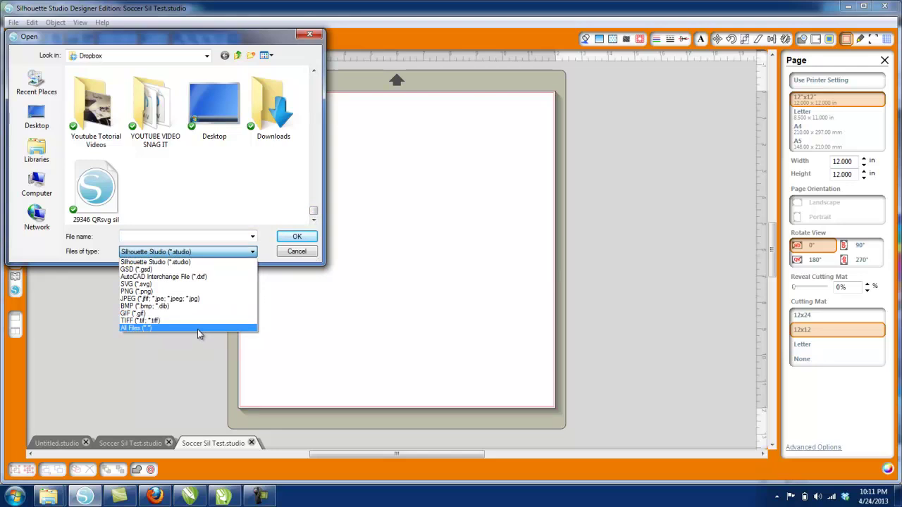
{"action": "left_click", "coordinate": [197, 329]}
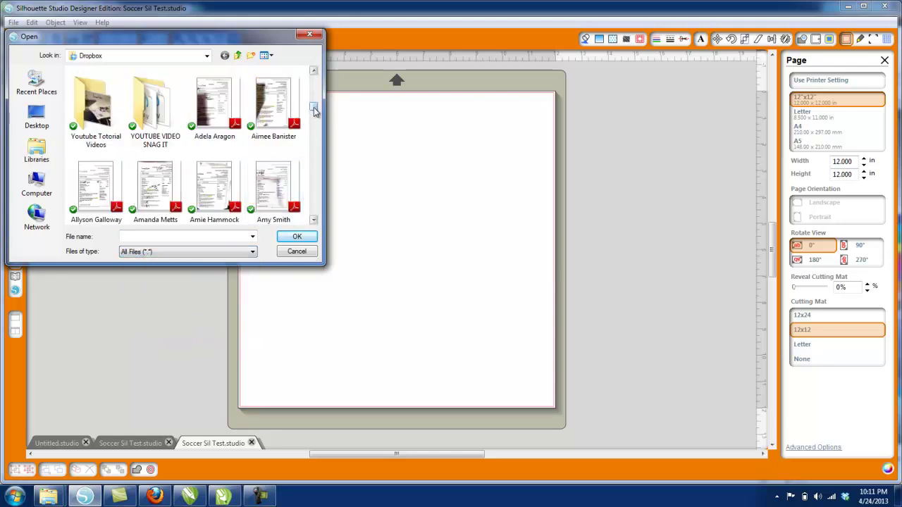
Step: Find the Z BASEBALL MOM SAMPLE SVG file in the Dropbox folder and open it
{"action": "left_click_drag", "start_coordinate": [314, 110], "coordinate": [314, 207]}
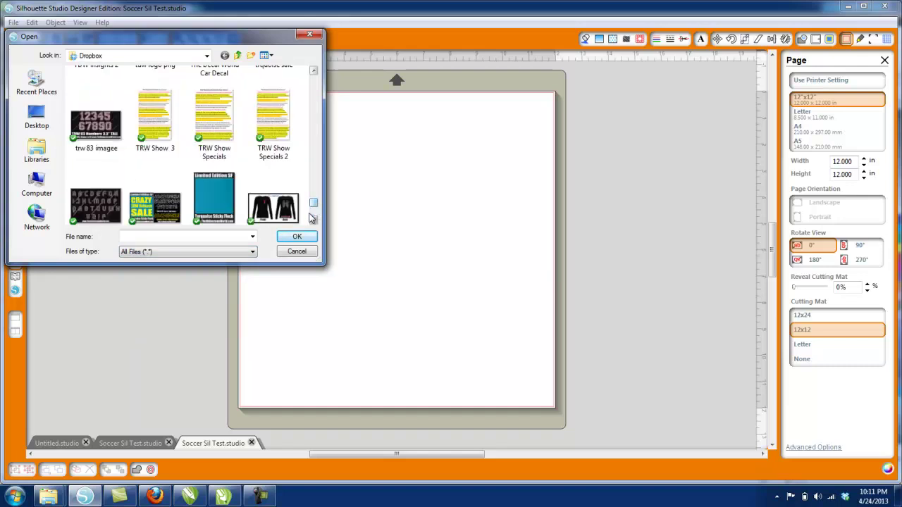
{"action": "left_click", "coordinate": [314, 220]}
{"action": "left_click", "coordinate": [315, 220]}
{"action": "left_click", "coordinate": [314, 219]}
{"action": "left_click", "coordinate": [314, 220]}
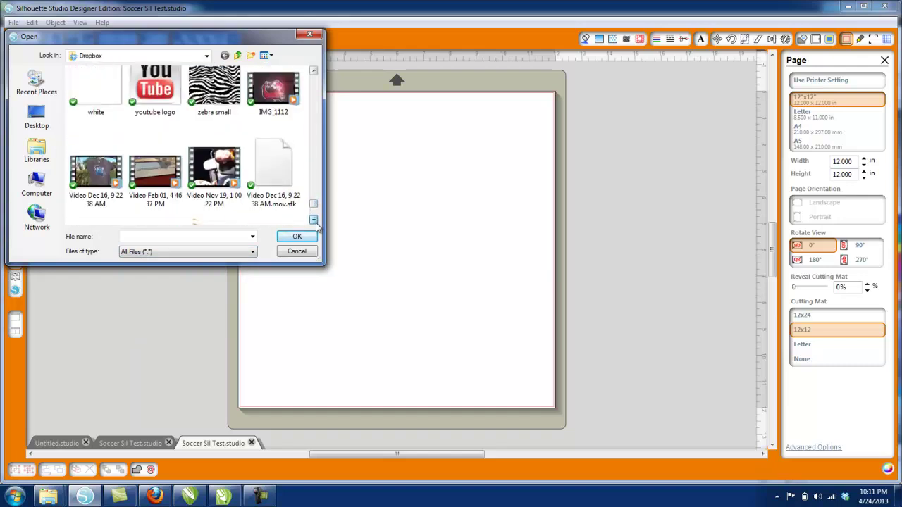
{"action": "left_click", "coordinate": [314, 220]}
{"action": "left_click", "coordinate": [315, 221]}
{"action": "left_click", "coordinate": [314, 221]}
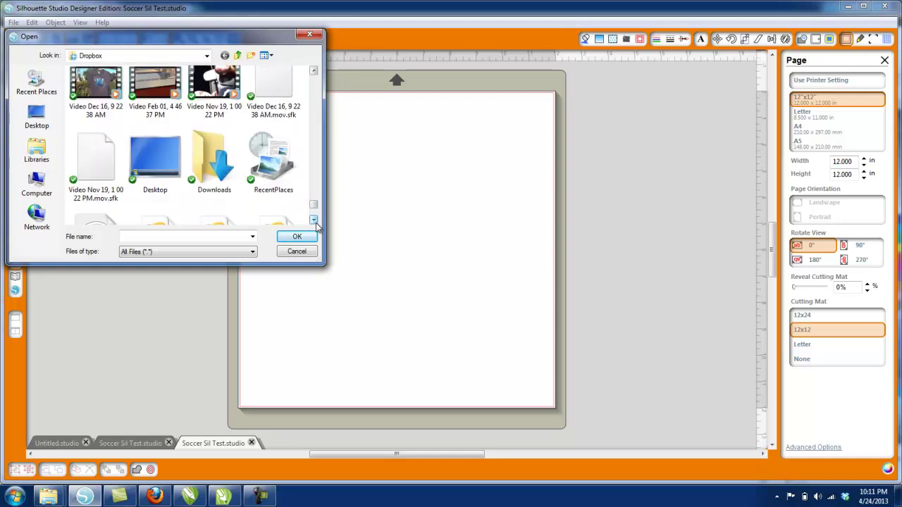
{"action": "left_click", "coordinate": [314, 220]}
{"action": "left_click", "coordinate": [315, 220]}
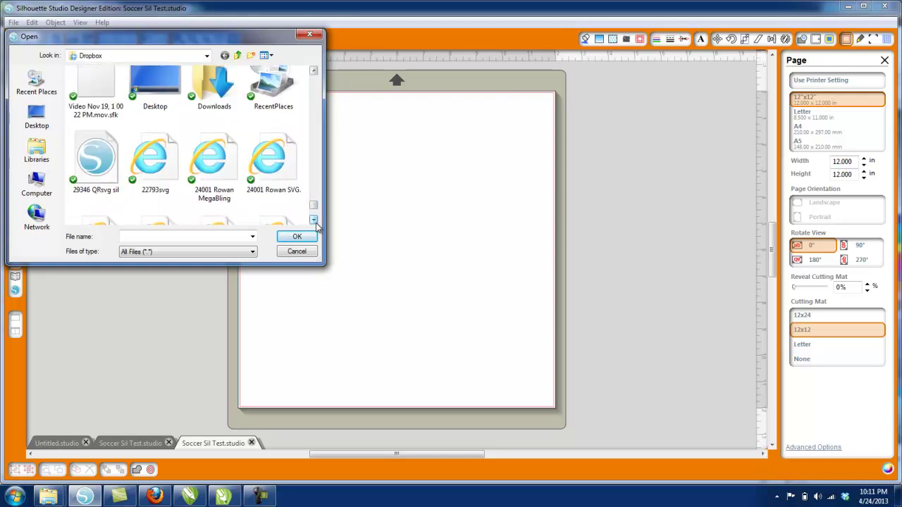
{"action": "left_click", "coordinate": [315, 220]}
{"action": "left_click", "coordinate": [314, 220]}
{"action": "left_click", "coordinate": [314, 220]}
{"action": "left_click", "coordinate": [315, 220]}
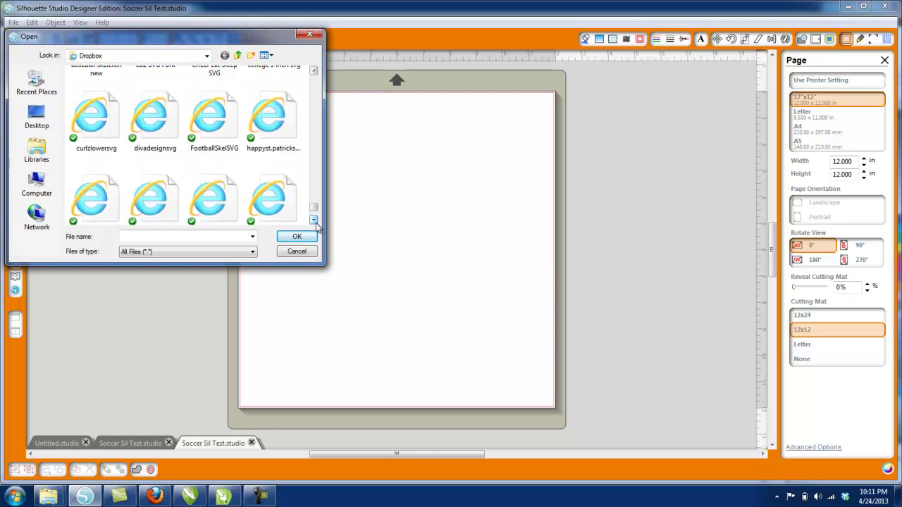
{"action": "left_click", "coordinate": [314, 220]}
{"action": "left_click", "coordinate": [314, 220]}
{"action": "left_click", "coordinate": [314, 220]}
{"action": "left_click", "coordinate": [315, 220]}
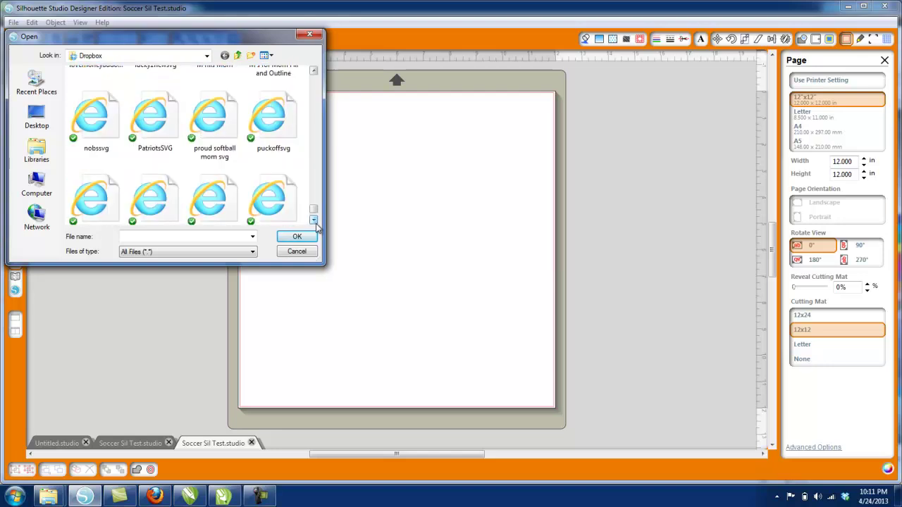
{"action": "left_click", "coordinate": [315, 220]}
{"action": "left_click", "coordinate": [314, 220]}
{"action": "left_click", "coordinate": [315, 220]}
{"action": "left_click", "coordinate": [315, 220]}
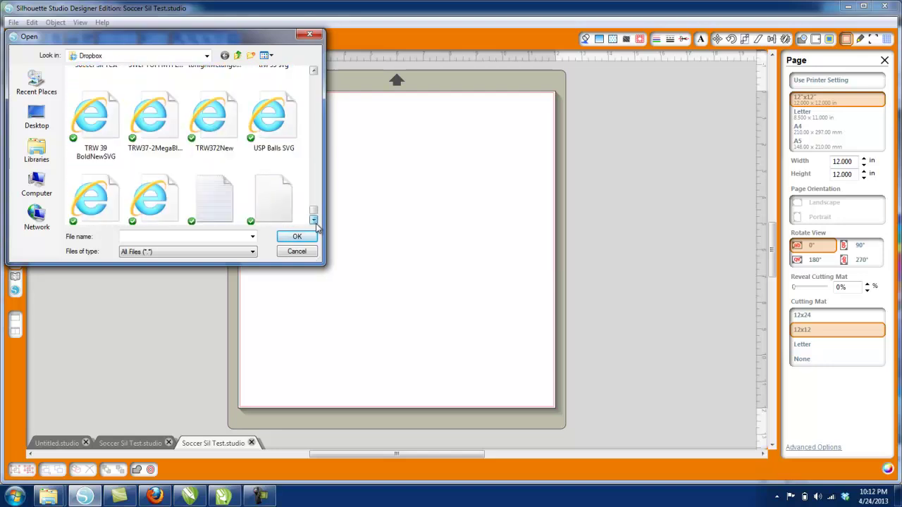
{"action": "left_click", "coordinate": [314, 220]}
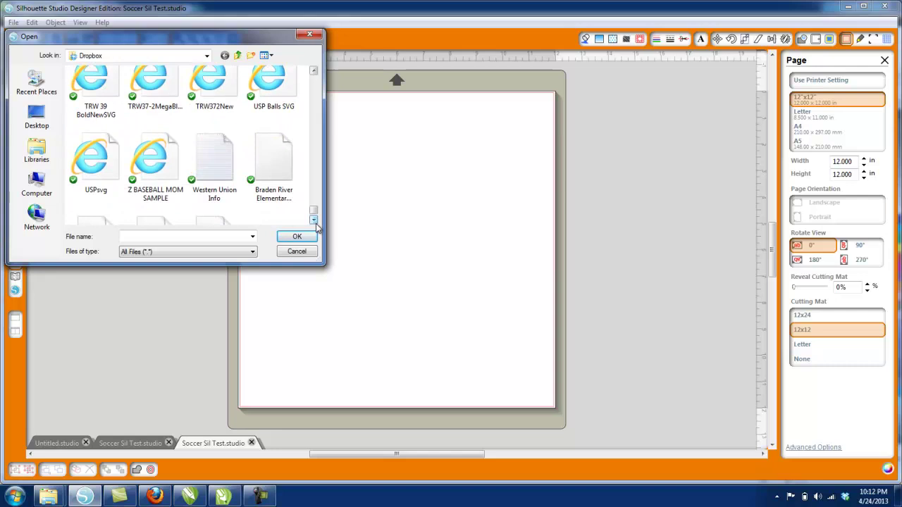
{"action": "double_click", "coordinate": [163, 162]}
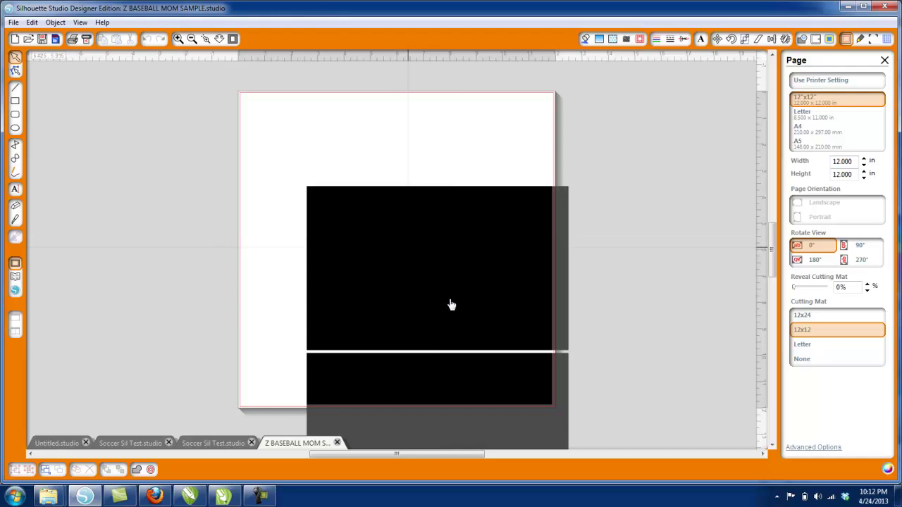
Step: Move the imported pair of black boxes up and left so its top edge sits just inside the page
{"action": "left_click", "coordinate": [454, 248]}
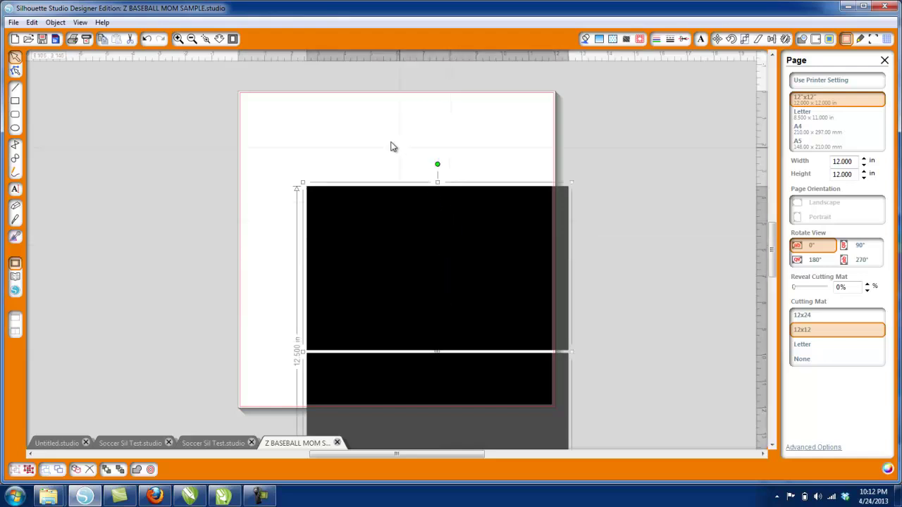
{"action": "key", "text": "ctrl+z"}
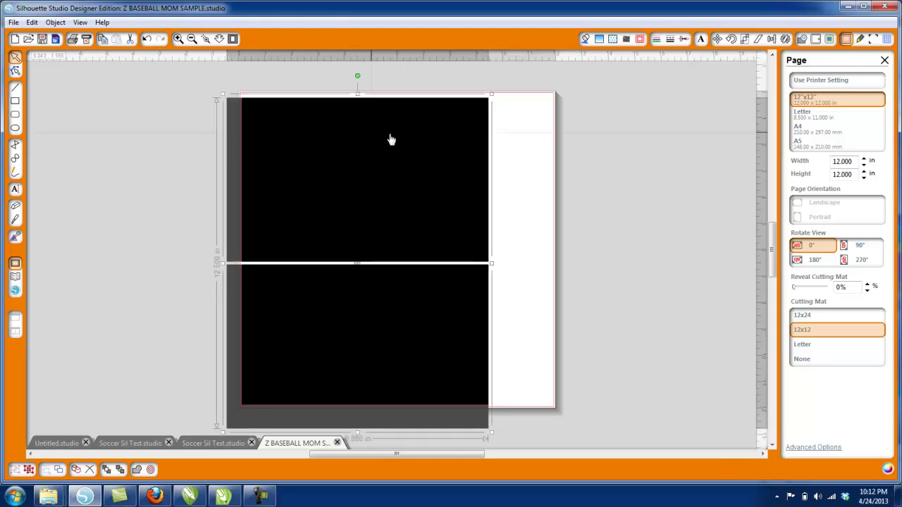
{"action": "left_click_drag", "start_coordinate": [406, 140], "coordinate": [418, 136]}
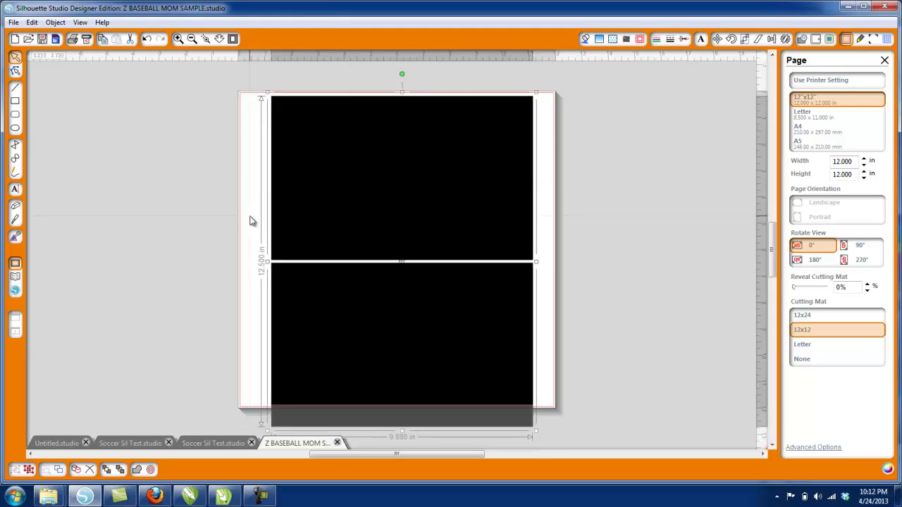
Step: Select the whole imported design and ungroup it
{"action": "left_click", "coordinate": [463, 240]}
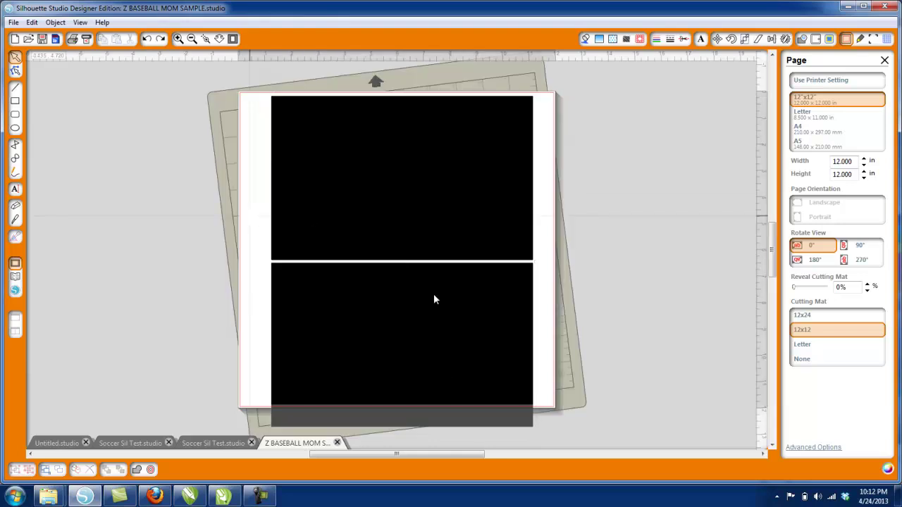
{"action": "left_click", "coordinate": [402, 217]}
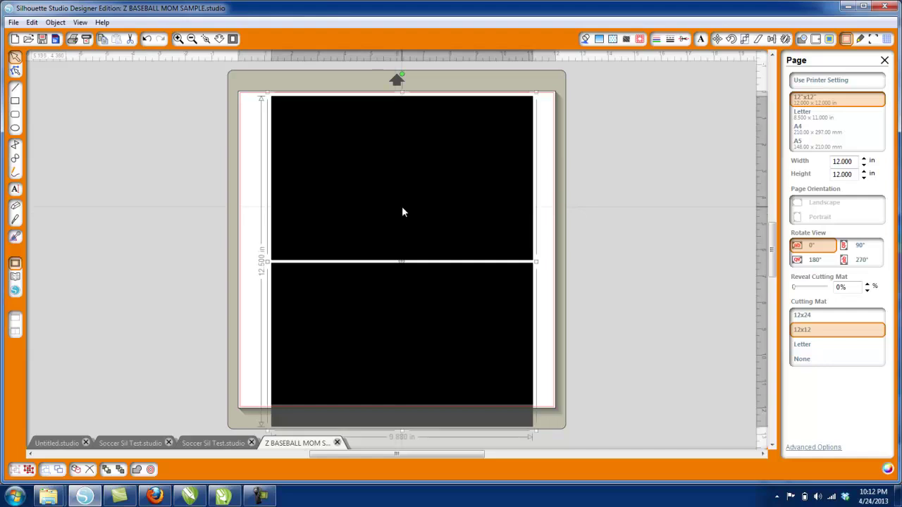
{"action": "right_click", "coordinate": [329, 188]}
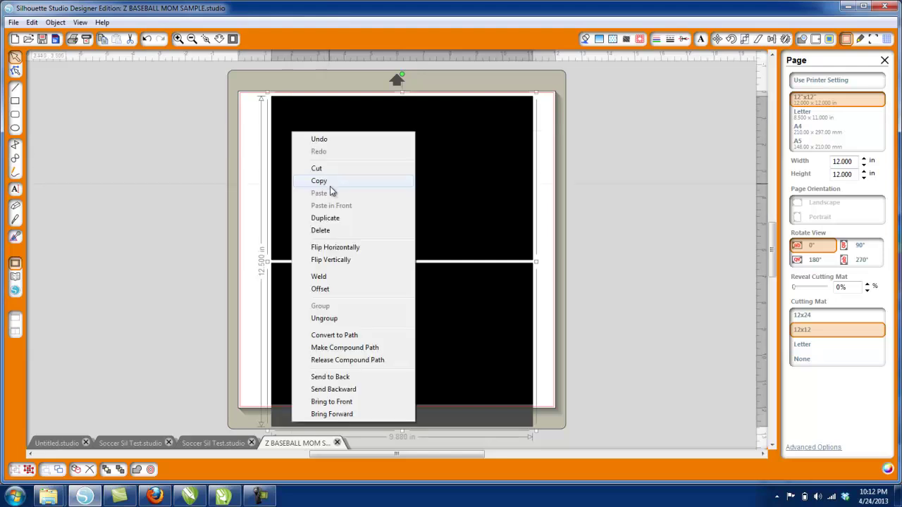
{"action": "left_click", "coordinate": [326, 321]}
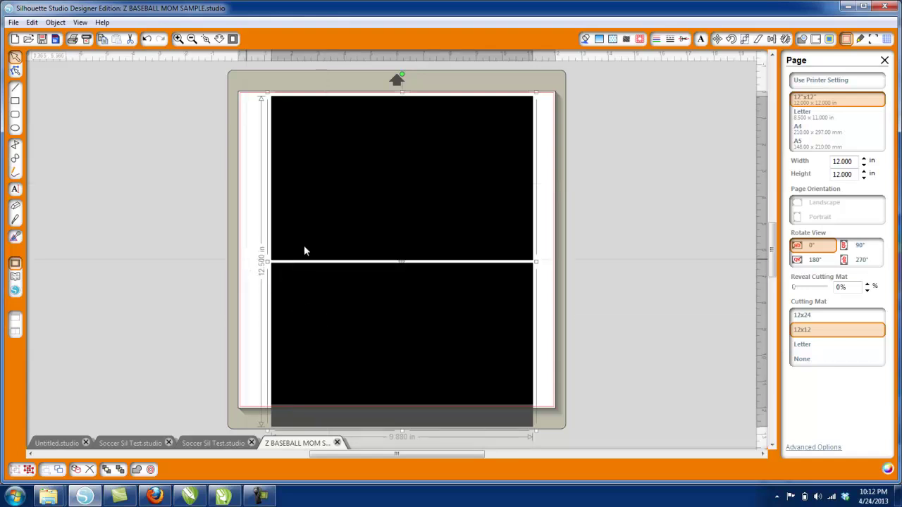
{"action": "key", "text": "Escape"}
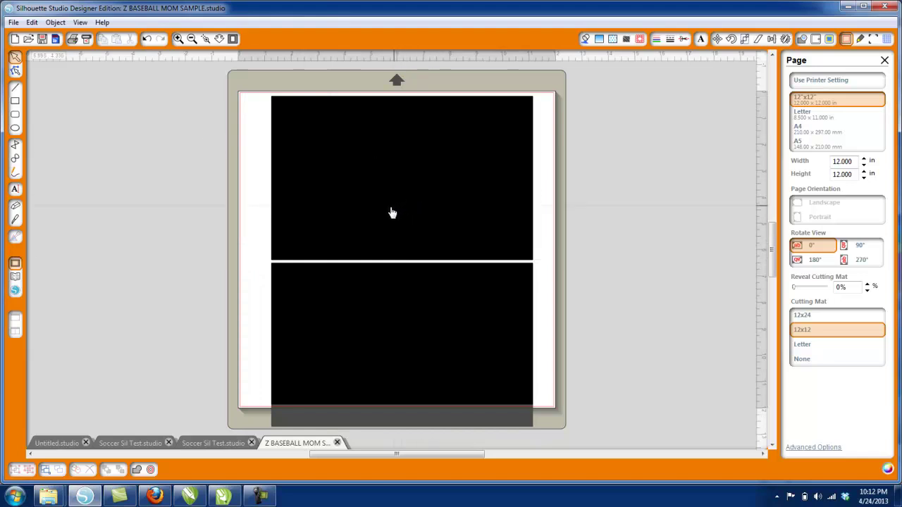
Step: Reposition the whole design so it is roughly centred across the page with its upper edge just inside the border
{"action": "left_click_drag", "start_coordinate": [387, 215], "coordinate": [379, 221]}
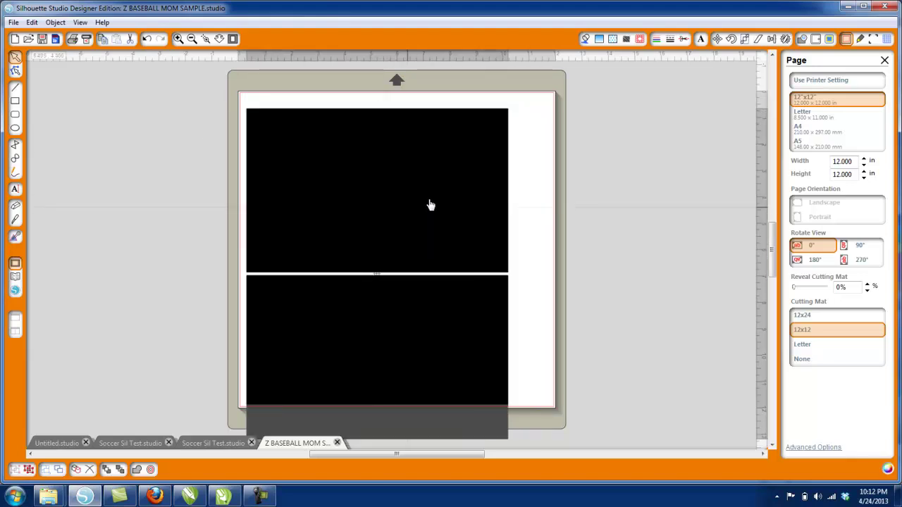
{"action": "left_click_drag", "start_coordinate": [432, 203], "coordinate": [428, 201]}
{"action": "left_click", "coordinate": [521, 198]}
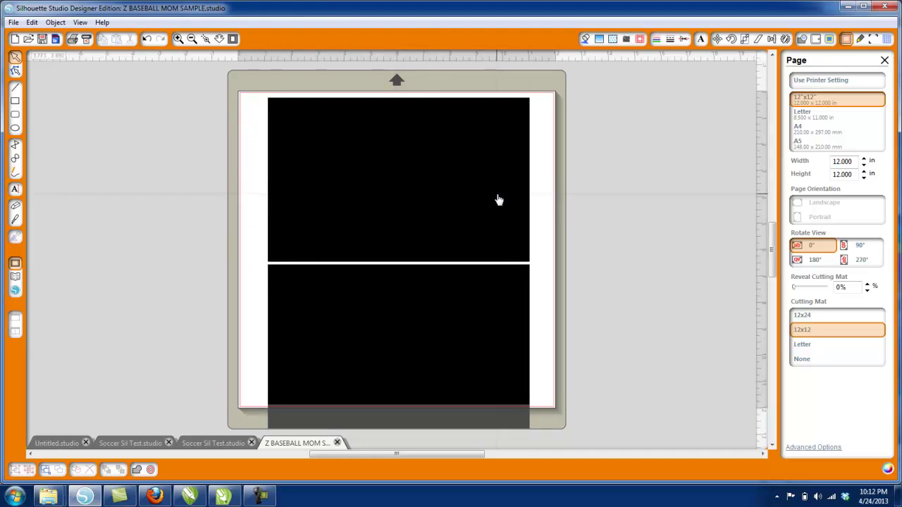
Step: Ungroup the design once more so the boxes and stones become separate objects, and clear the selection
{"action": "right_click", "coordinate": [497, 199]}
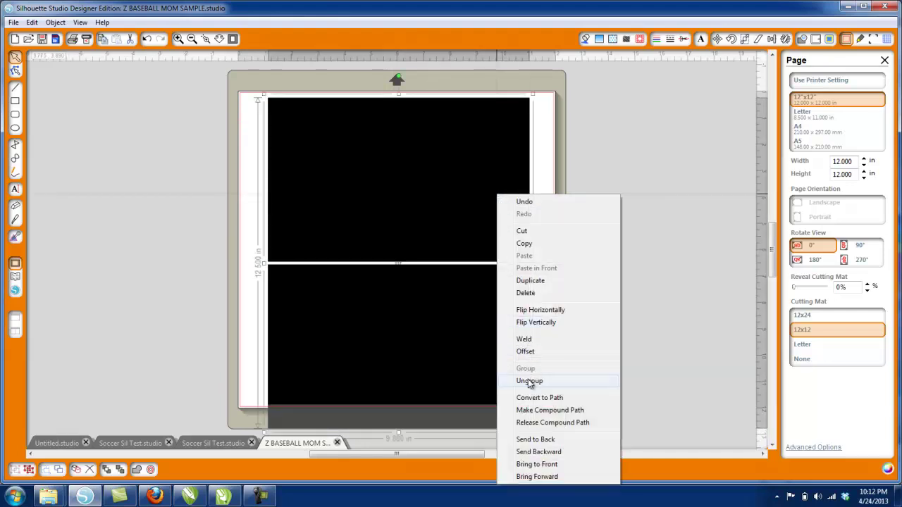
{"action": "left_click", "coordinate": [529, 381]}
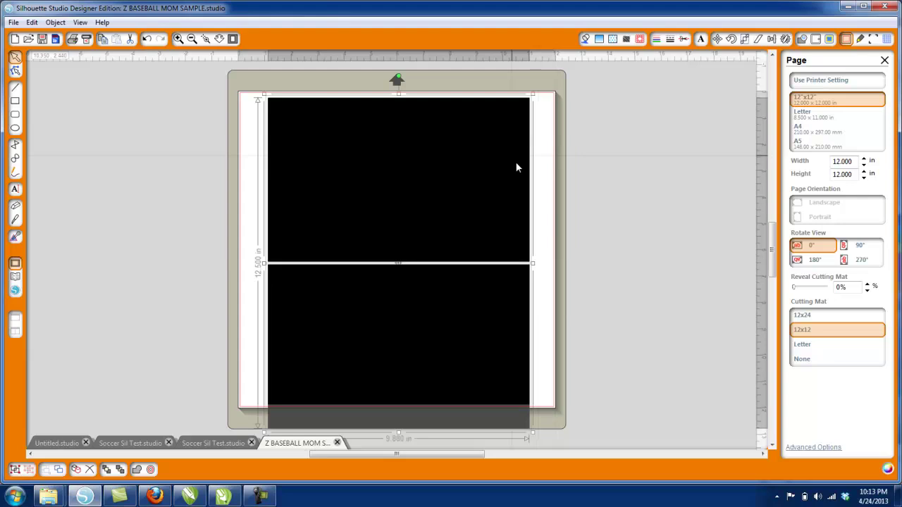
{"action": "key", "text": "Escape"}
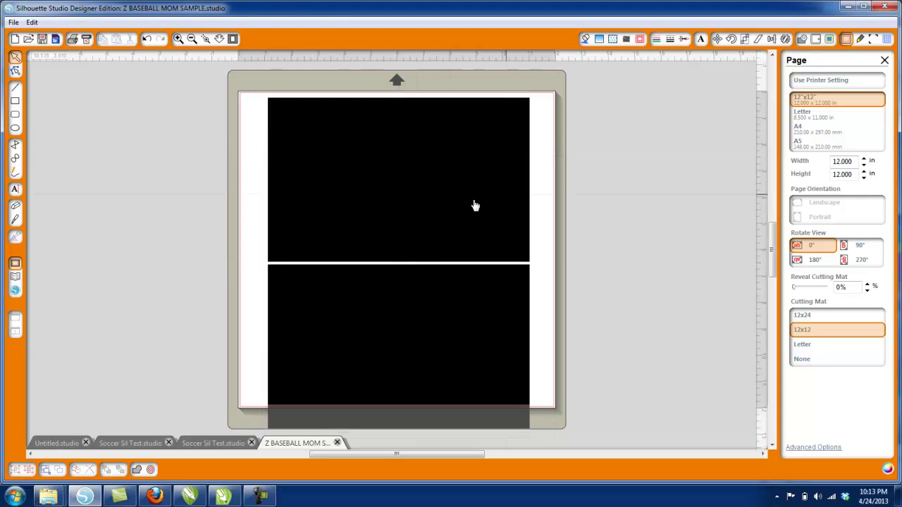
Step: Send the upper black box to the back, behind the BASEBALL MOM stones
{"action": "left_click_drag", "start_coordinate": [418, 208], "coordinate": [382, 233]}
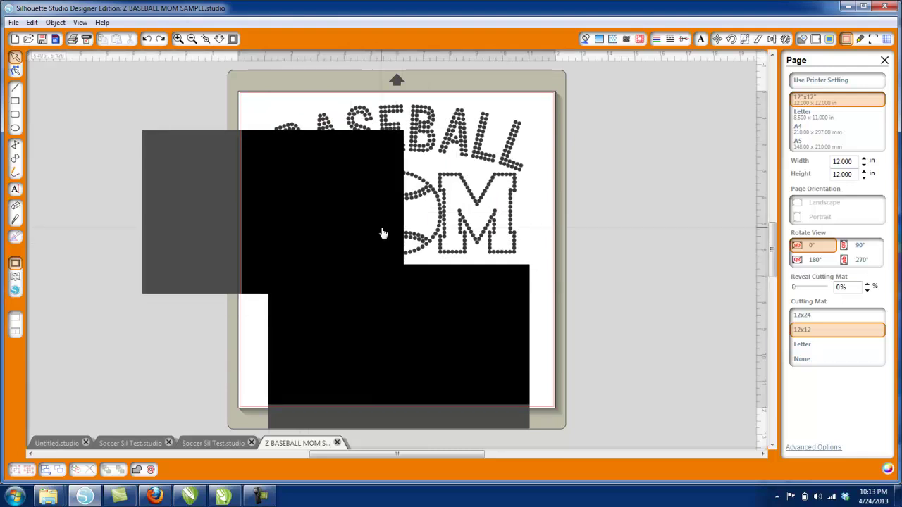
{"action": "key", "text": "ctrl+z"}
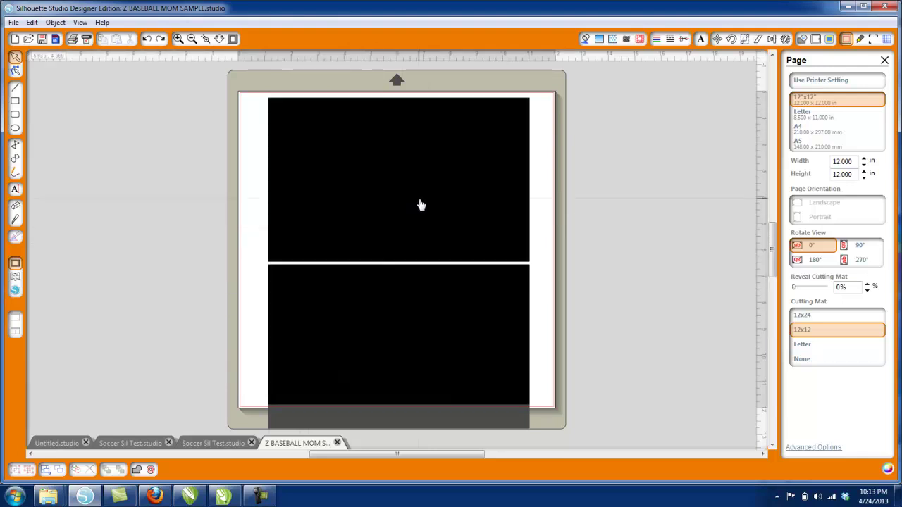
{"action": "left_click", "coordinate": [419, 204]}
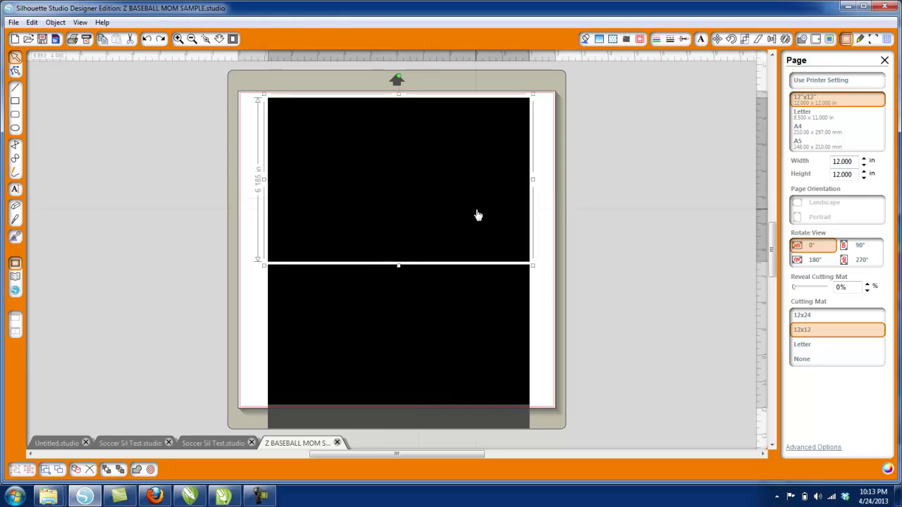
{"action": "right_click", "coordinate": [462, 218]}
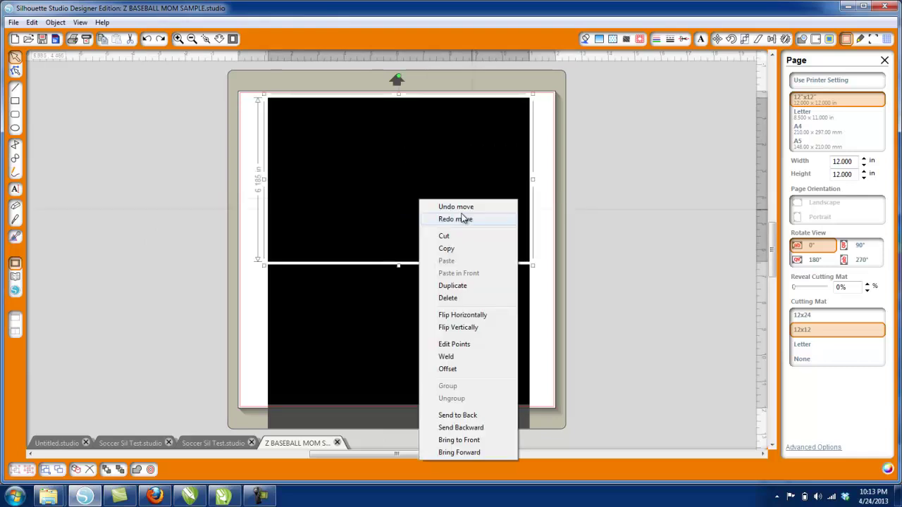
{"action": "left_click", "coordinate": [476, 416]}
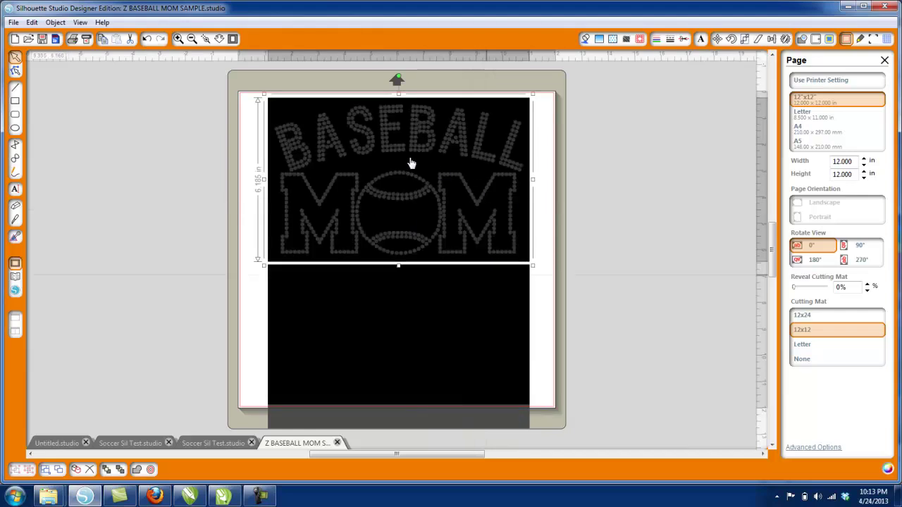
Step: Send the lower black box to the back, behind the orange MOM stones, and clear the selection
{"action": "left_click", "coordinate": [444, 308]}
{"action": "right_click", "coordinate": [444, 308]}
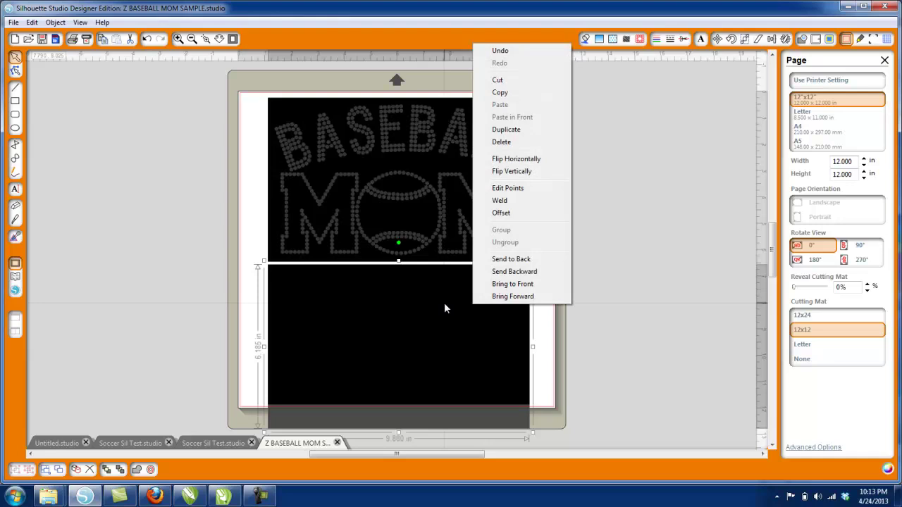
{"action": "left_click", "coordinate": [503, 261]}
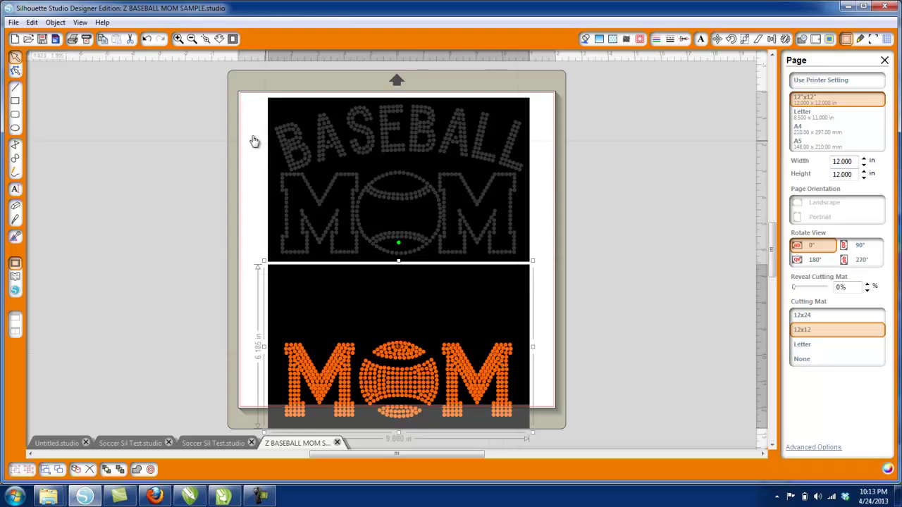
{"action": "left_click", "coordinate": [257, 101]}
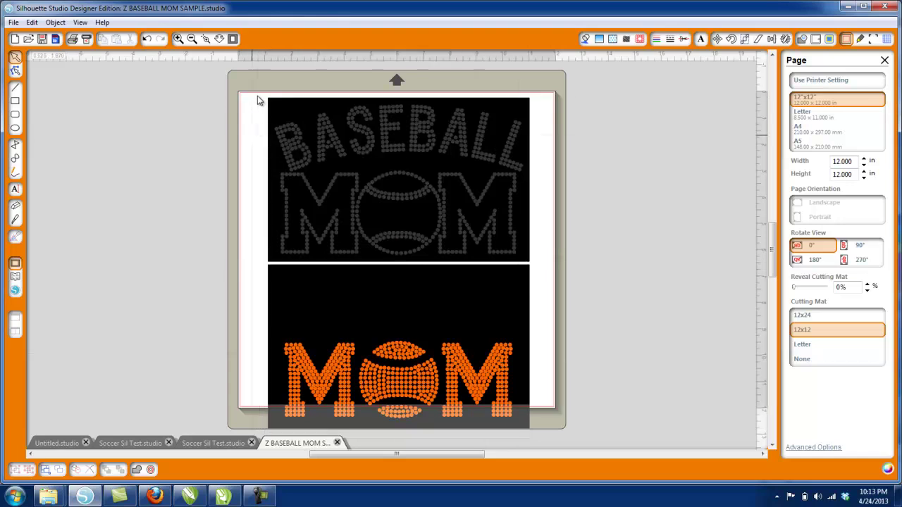
{"action": "left_click", "coordinate": [284, 127]}
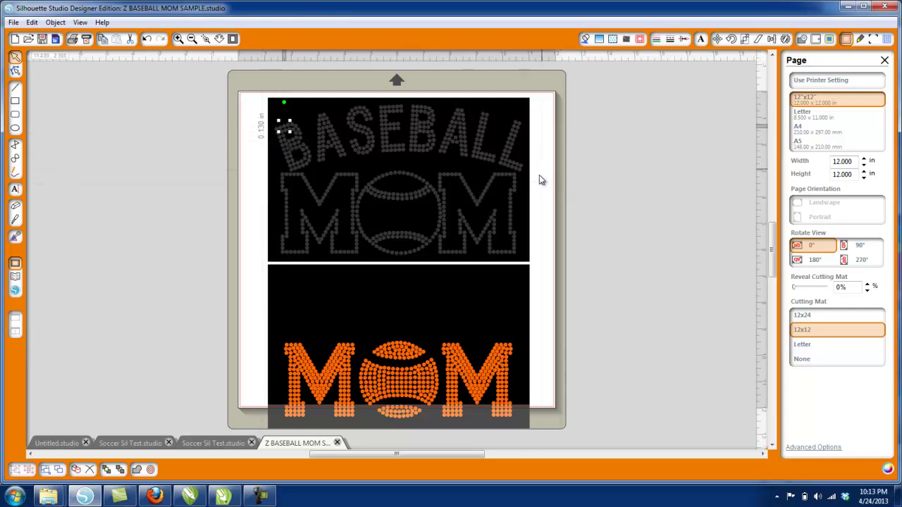
{"action": "left_click", "coordinate": [526, 163]}
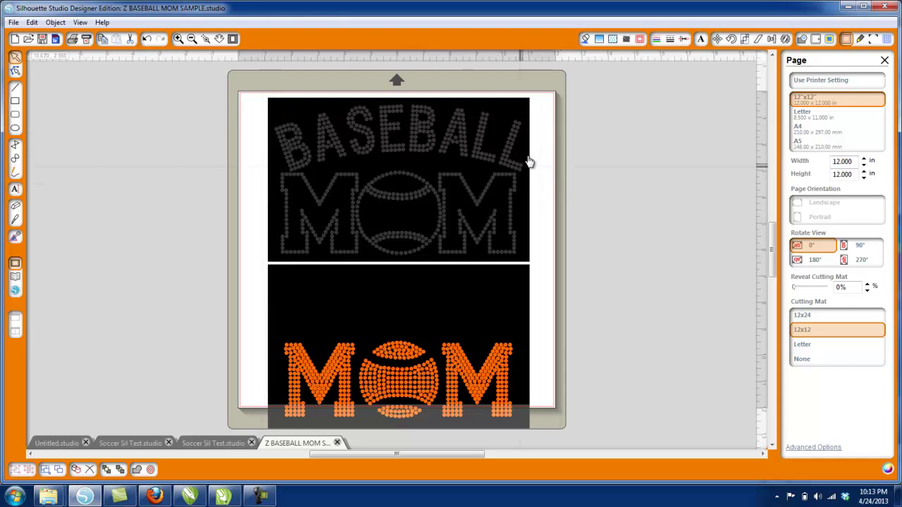
{"action": "left_click", "coordinate": [278, 131]}
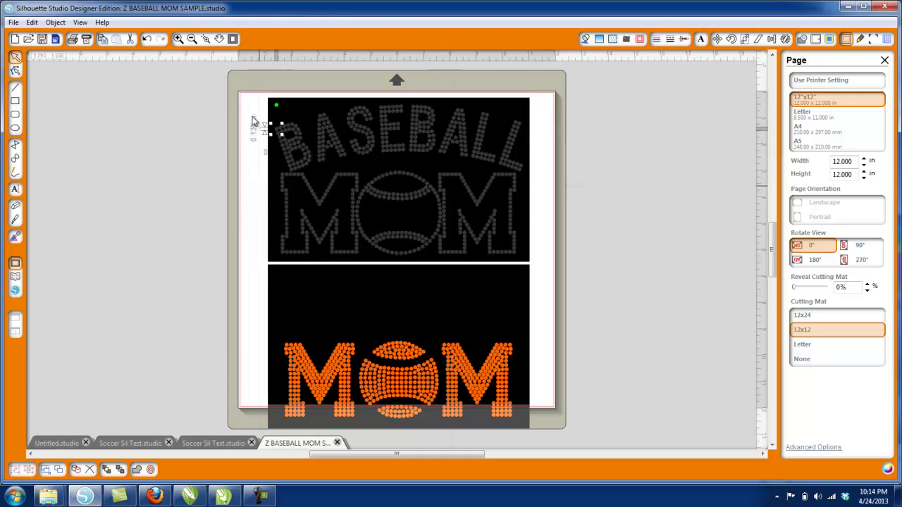
{"action": "left_click_drag", "start_coordinate": [255, 182], "coordinate": [452, 277]}
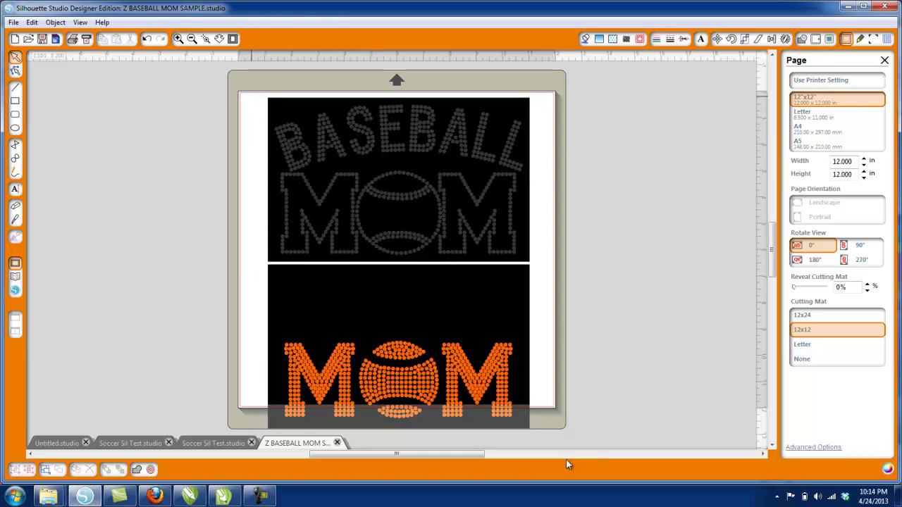
Step: Select all boxes and stones and apply the Cut style to them, then clear the selection
{"action": "key", "text": "ctrl+a"}
{"action": "scroll", "coordinate": [566, 460], "scroll_direction": "down", "scroll_amount": 1}
{"action": "scroll", "coordinate": [569, 456], "scroll_direction": "down", "scroll_amount": 3}
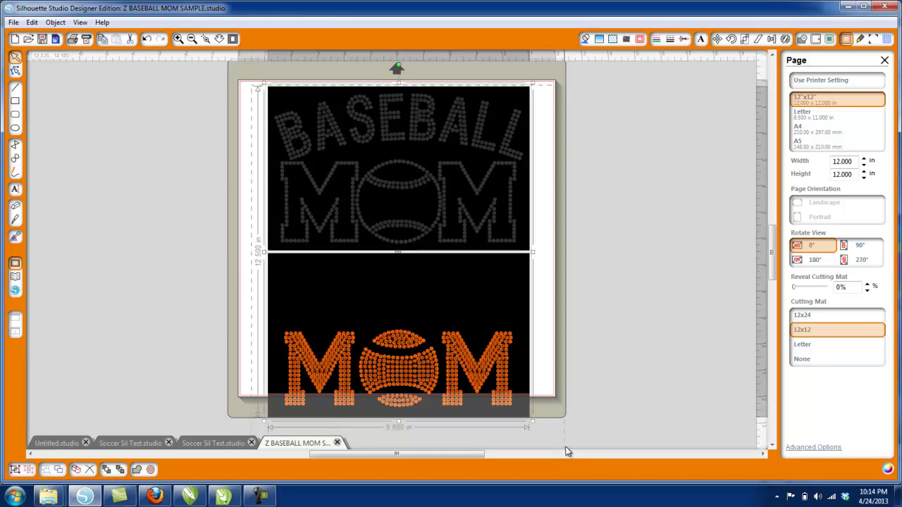
{"action": "left_click", "coordinate": [683, 41]}
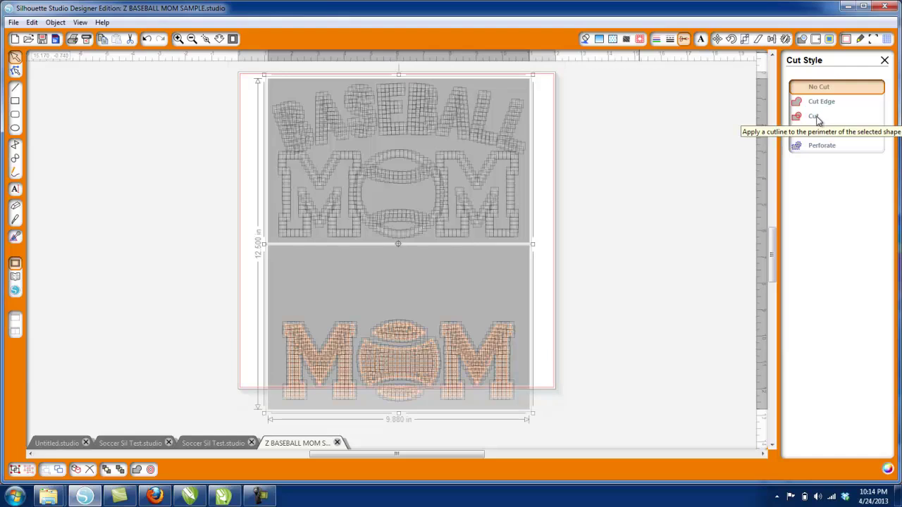
{"action": "left_click", "coordinate": [817, 119]}
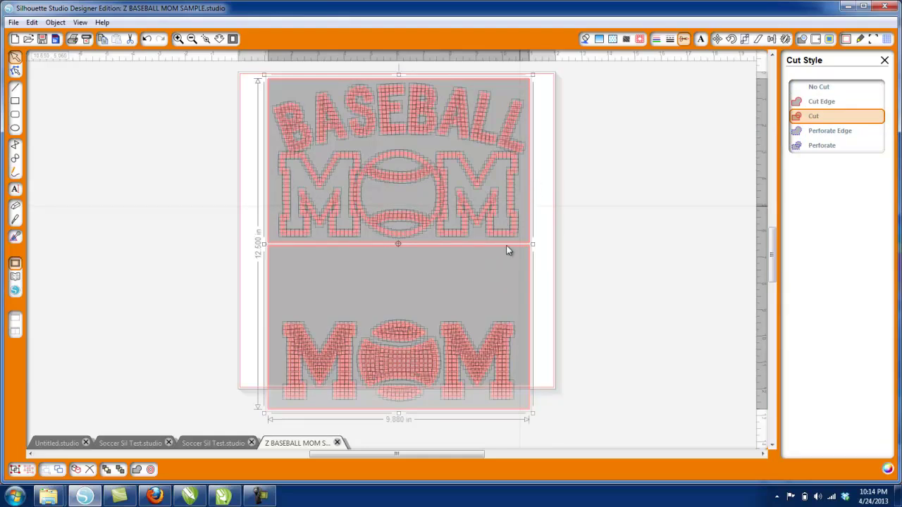
{"action": "left_click", "coordinate": [507, 161]}
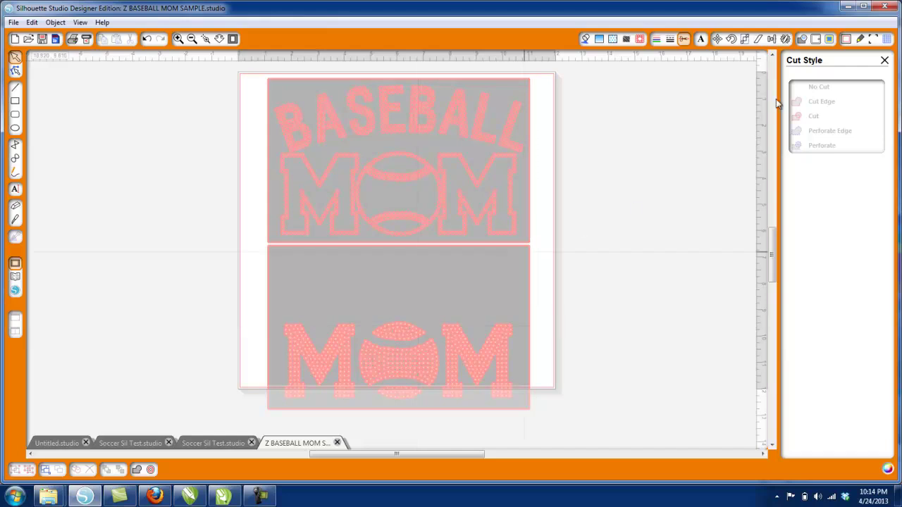
Step: Return to the page settings and switch to the BASEBALL MOM document in CorelDRAW X5
{"action": "left_click", "coordinate": [846, 39]}
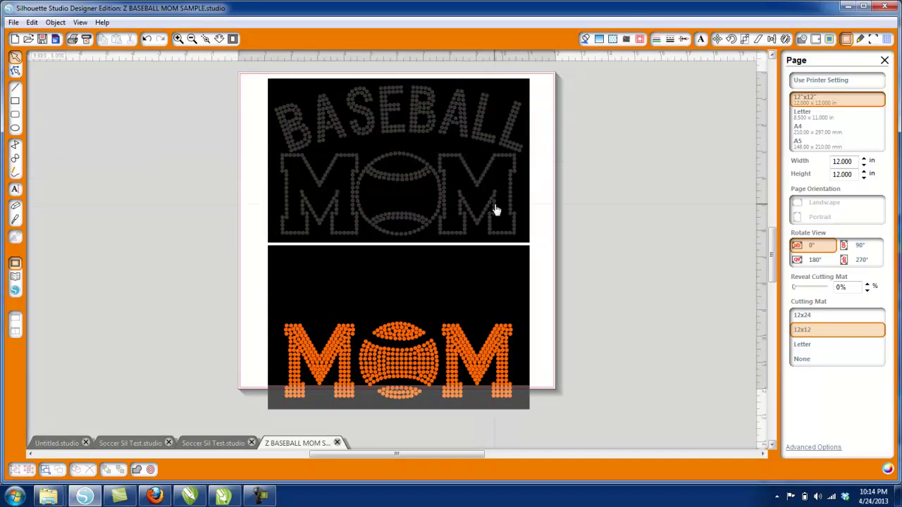
{"action": "left_click", "coordinate": [224, 496]}
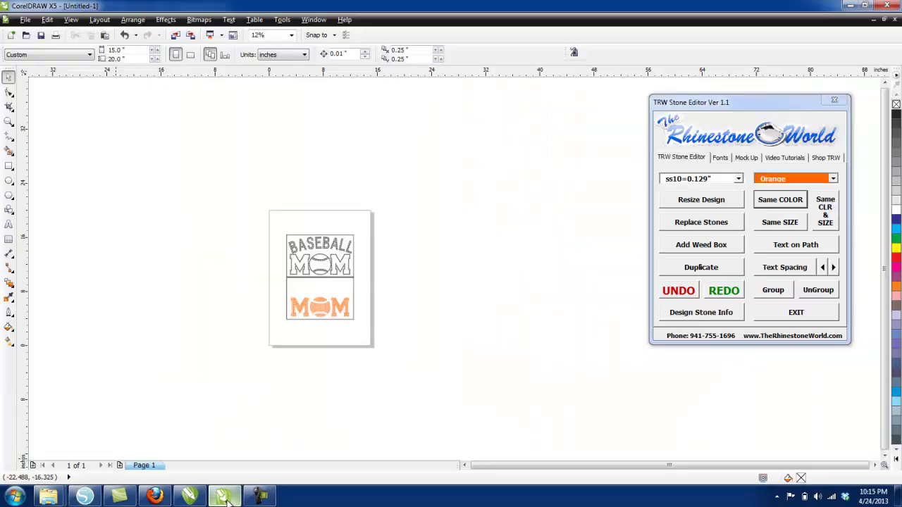